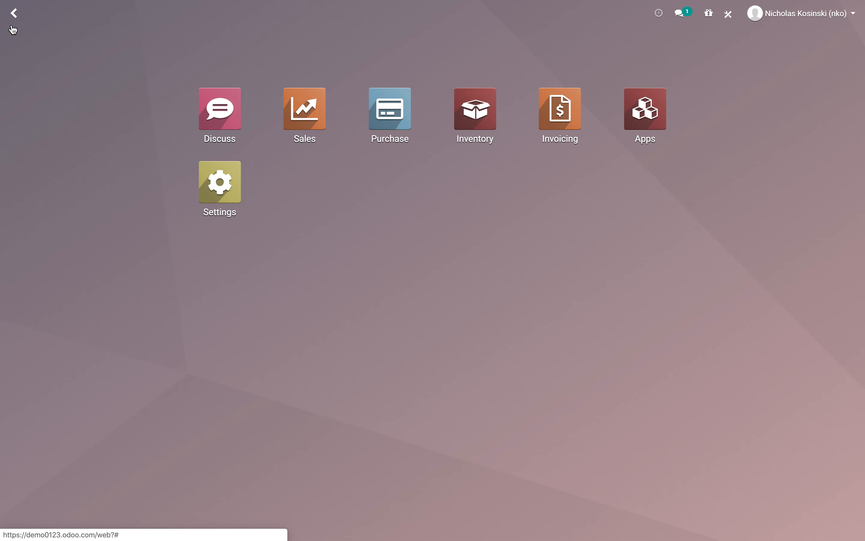
# - Create a new sales quotation and assign the existing customer to it
pyautogui.click(336, 105)
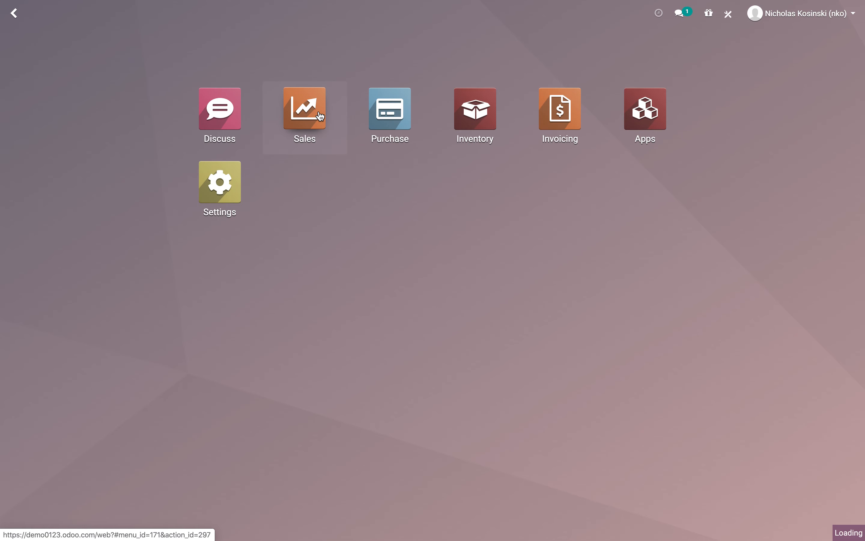
pyautogui.click(29, 65)
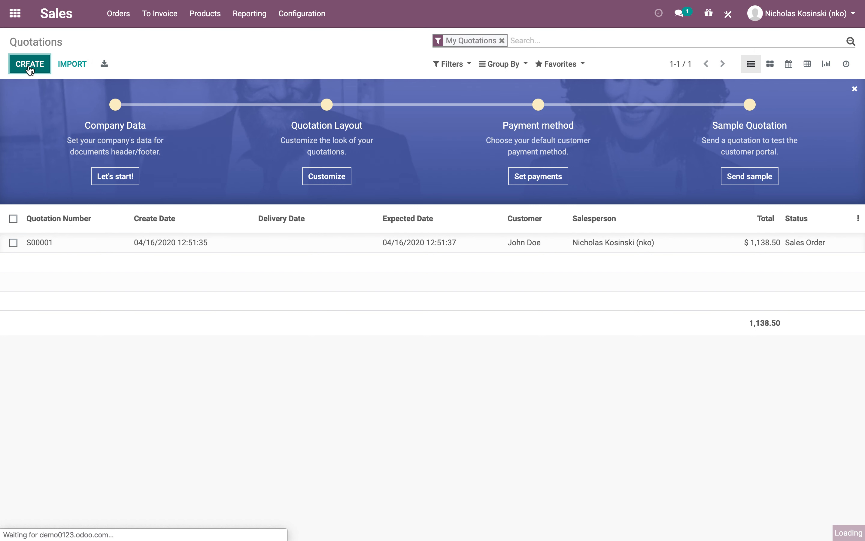
pyautogui.click(224, 201)
pyautogui.click(235, 216)
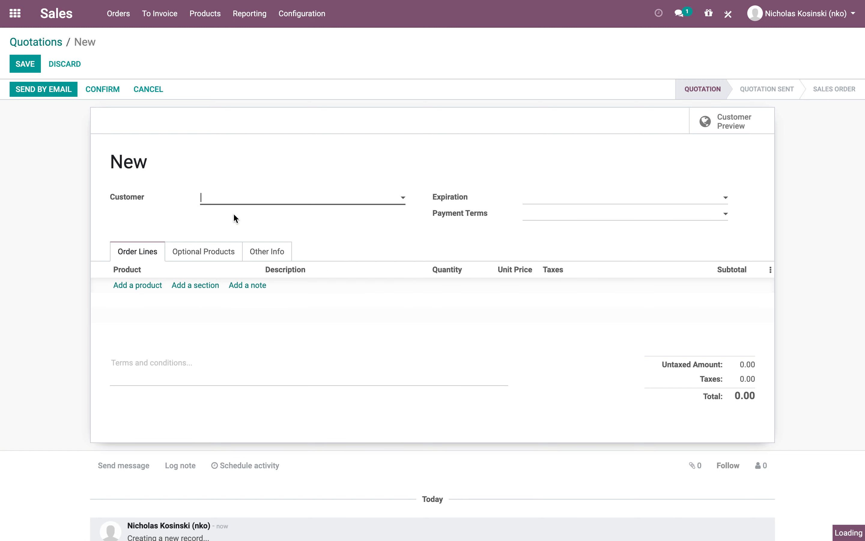
# - Add Product X to the quotation's order lines with a quantity of 2
pyautogui.click(145, 285)
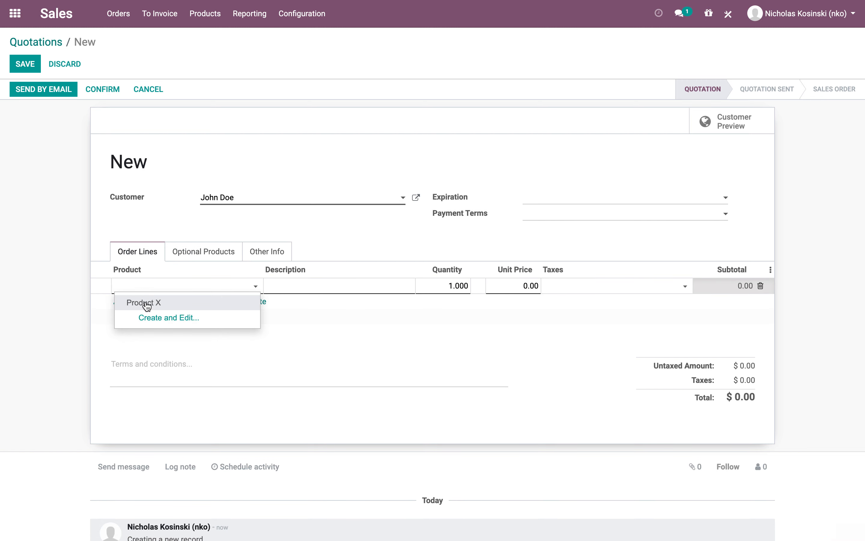
pyautogui.click(145, 301)
pyautogui.click(449, 287)
pyautogui.write('2')
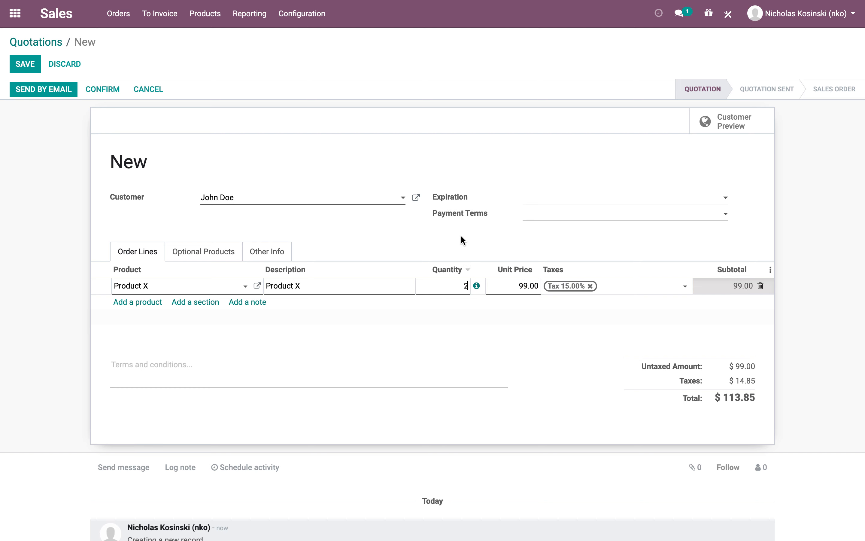
pyautogui.click(471, 162)
# - Save and confirm the quotation, and open the resulting sales order's delivery
pyautogui.click(27, 68)
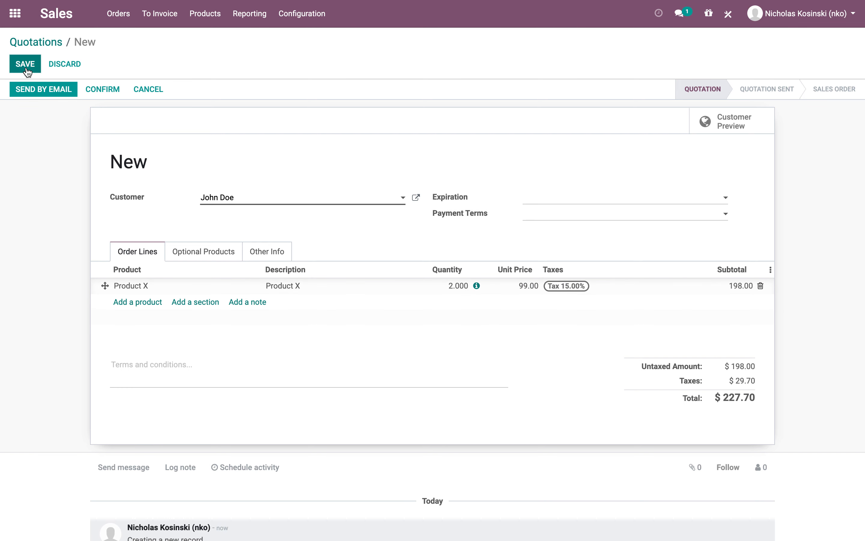
pyautogui.click(99, 90)
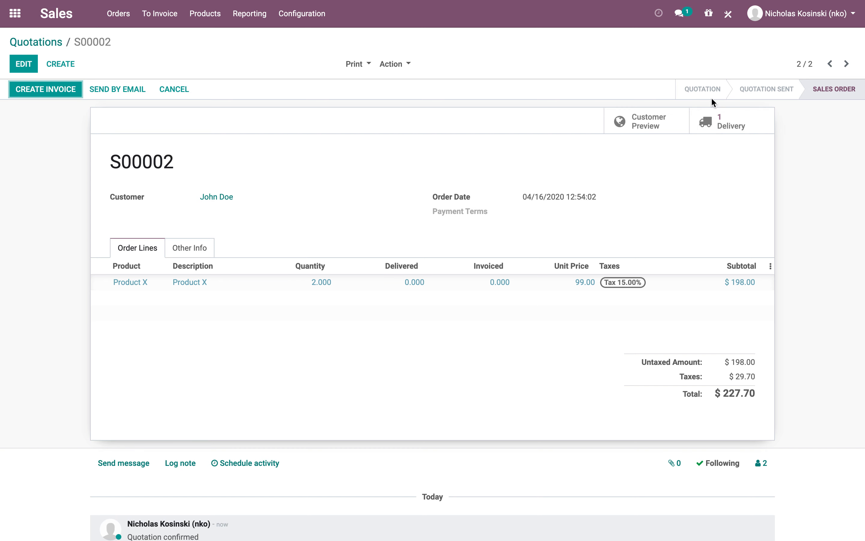
pyautogui.click(727, 120)
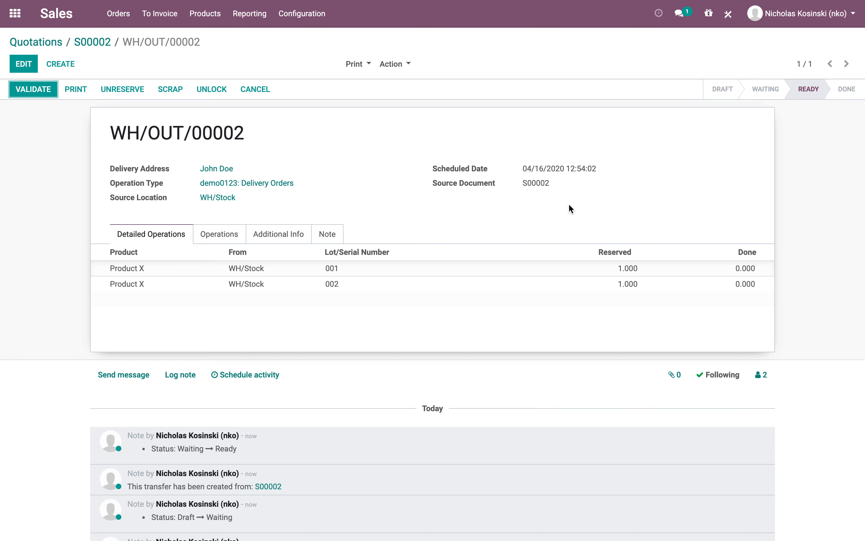
# - Check which serial numbers can be selected for the second Product X line of the delivery, keeping the reserved one
pyautogui.click(25, 62)
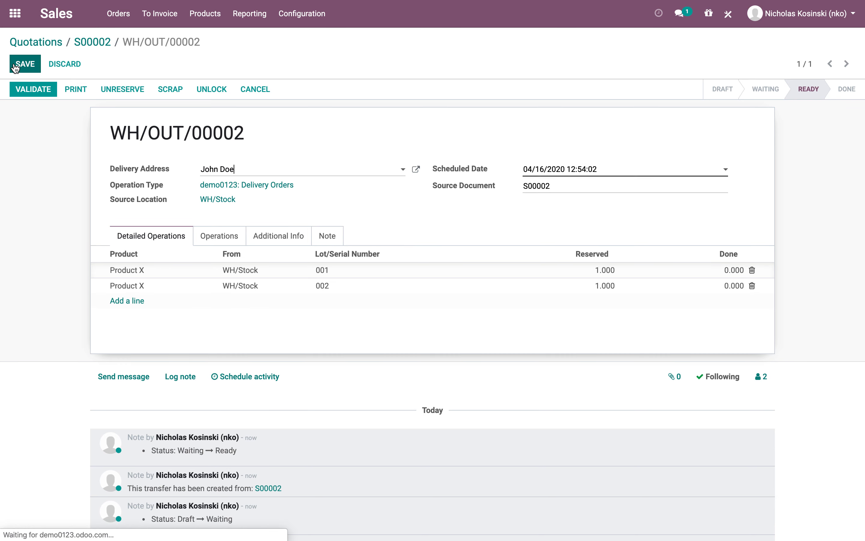
pyautogui.click(309, 268)
pyautogui.click(363, 286)
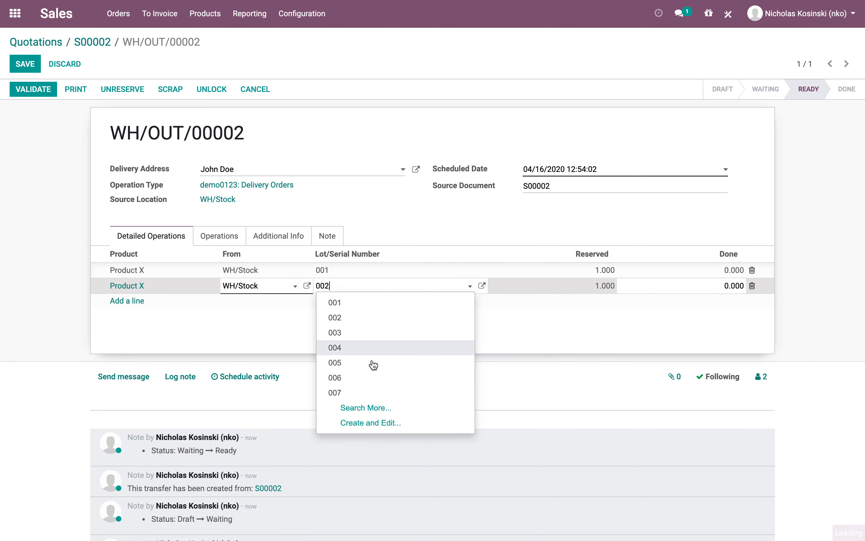
pyautogui.click(410, 228)
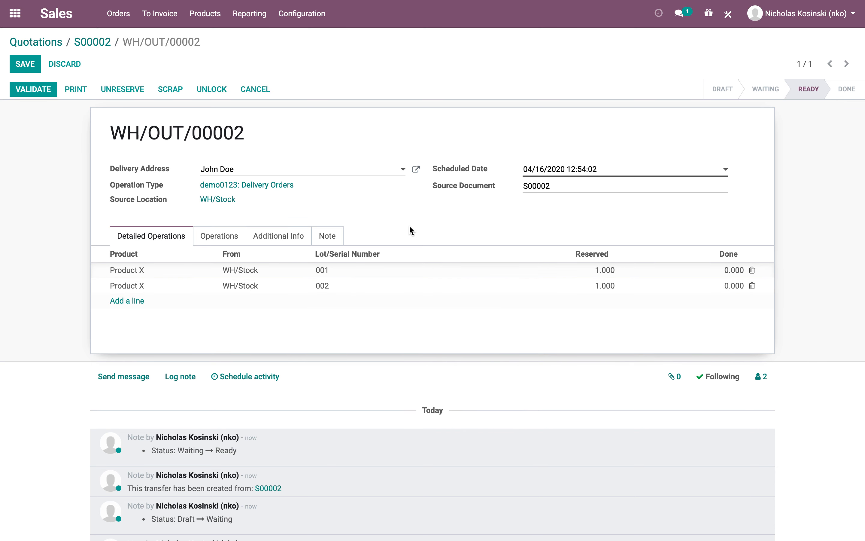
pyautogui.click(29, 67)
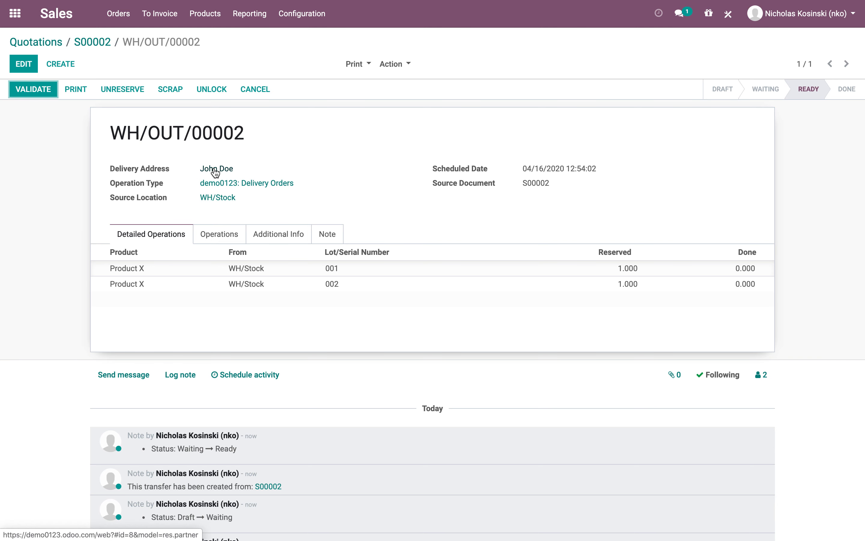
# - Review the delivery's summarized and detailed operations, and validate it as an immediate transfer of all quantities
pyautogui.click(226, 239)
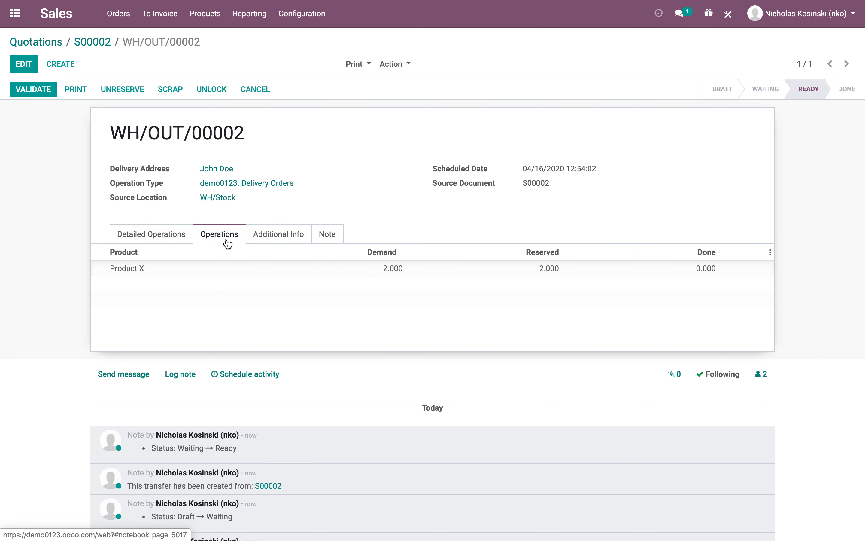
pyautogui.click(160, 238)
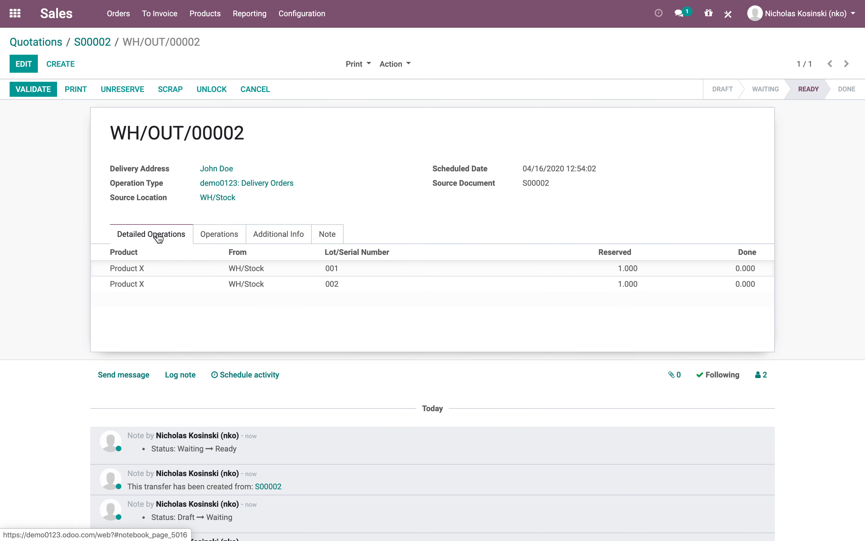
pyautogui.click(42, 90)
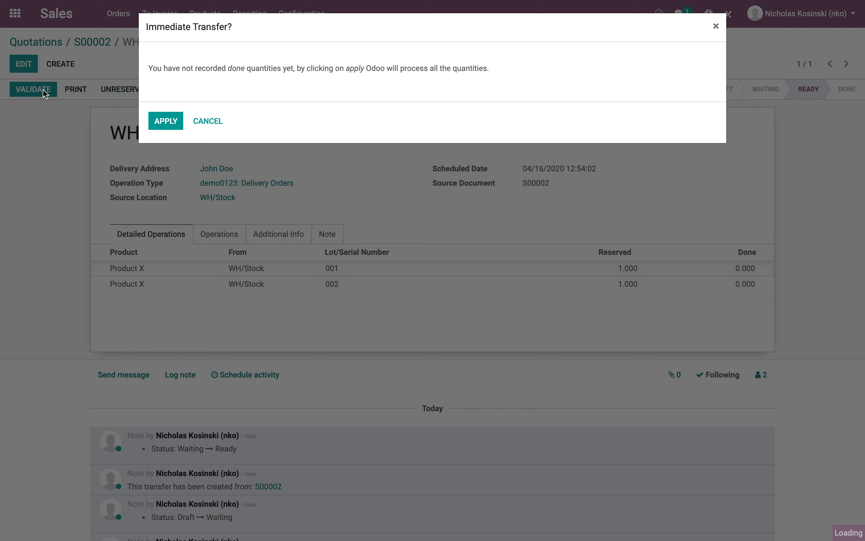
pyautogui.click(166, 122)
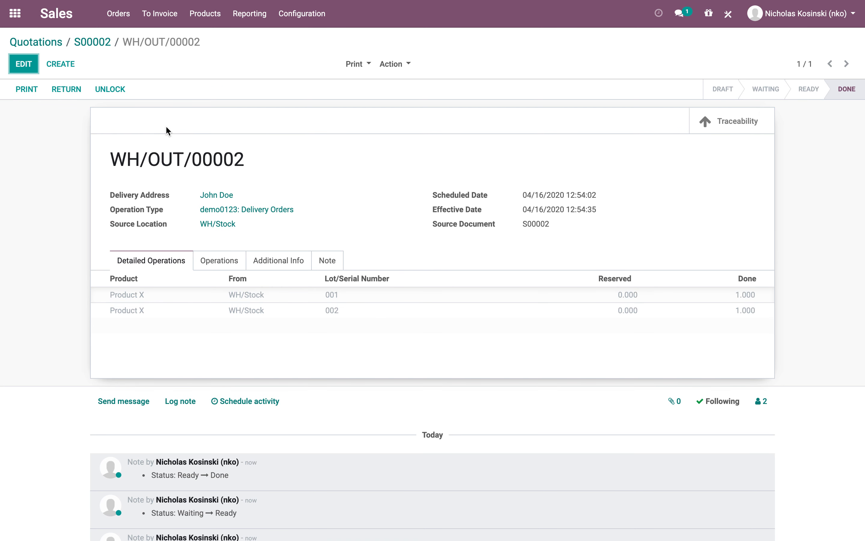
# - Examine the traceability report of the completed delivery, including its linked transfer, and return to the delivery
pyautogui.click(760, 120)
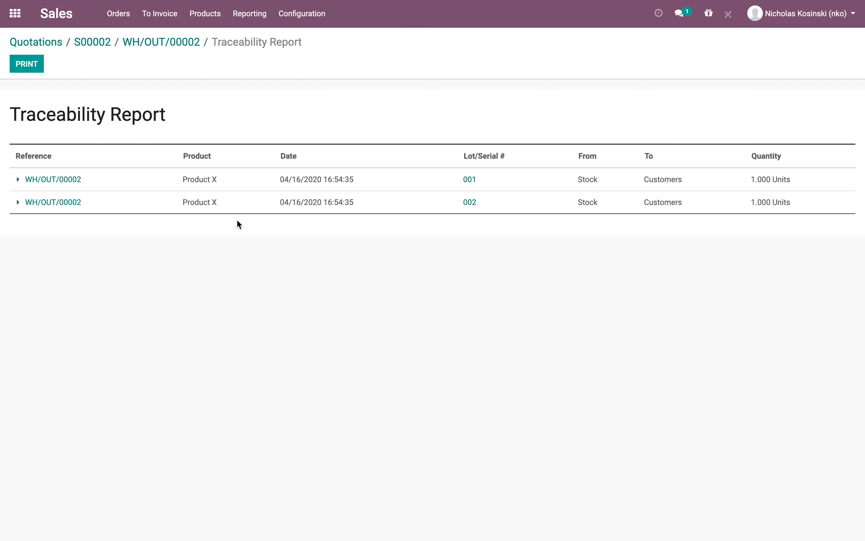
pyautogui.click(84, 205)
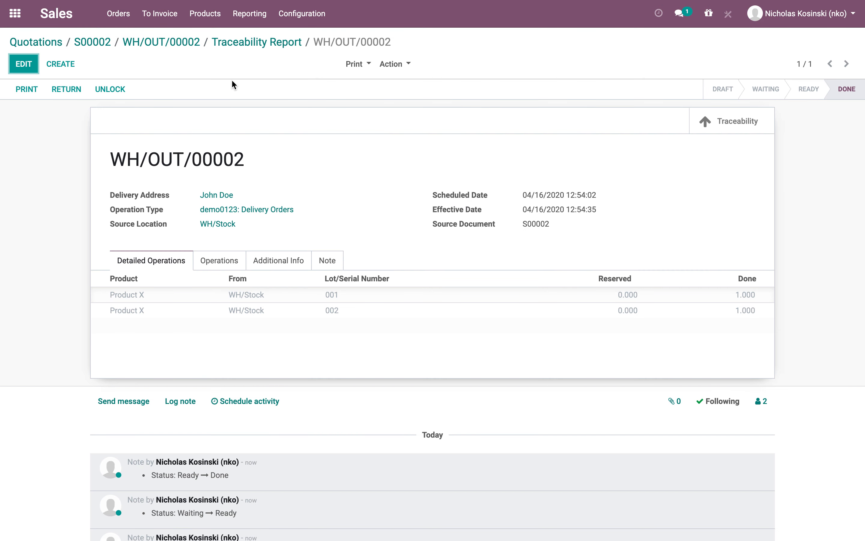
pyautogui.click(267, 42)
pyautogui.click(175, 41)
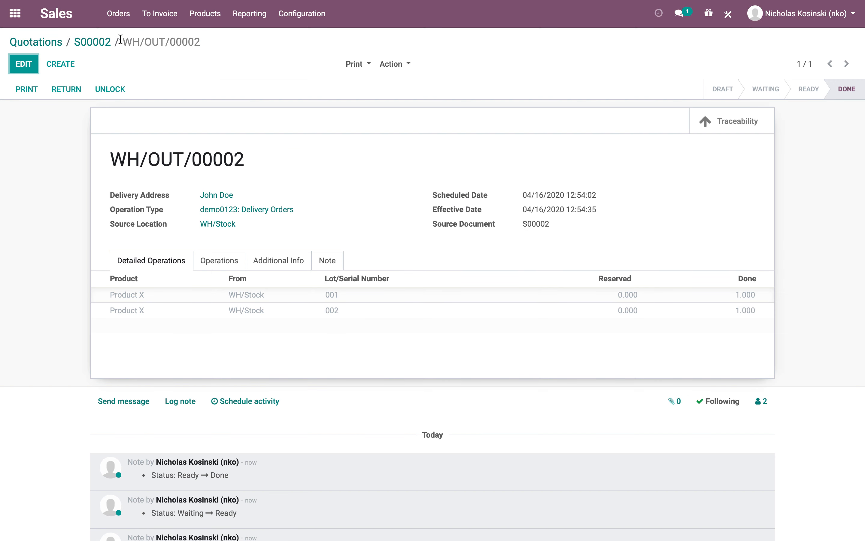
# - Examine the inventory report in the Inventory app for the serial numbers of Product X on hand in WH/Stock
pyautogui.click(15, 13)
pyautogui.write('inv')
pyautogui.press('Return')
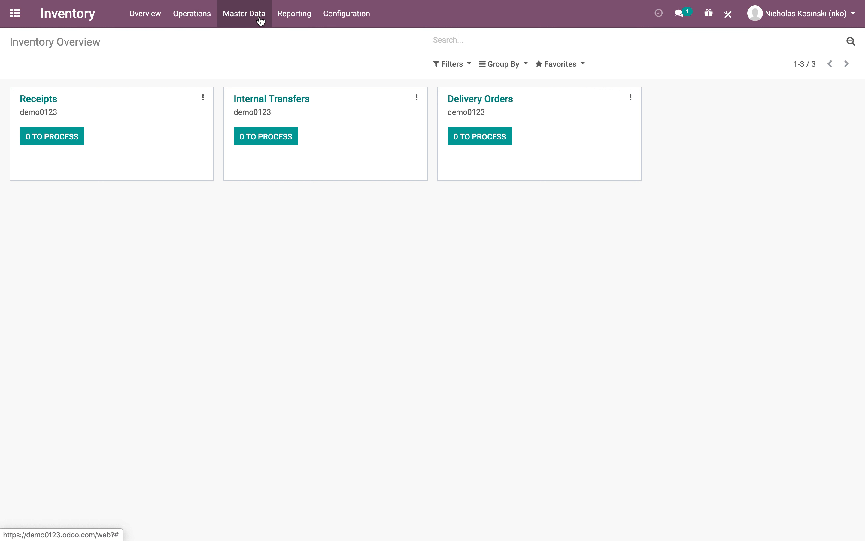
pyautogui.click(294, 14)
pyautogui.click(296, 56)
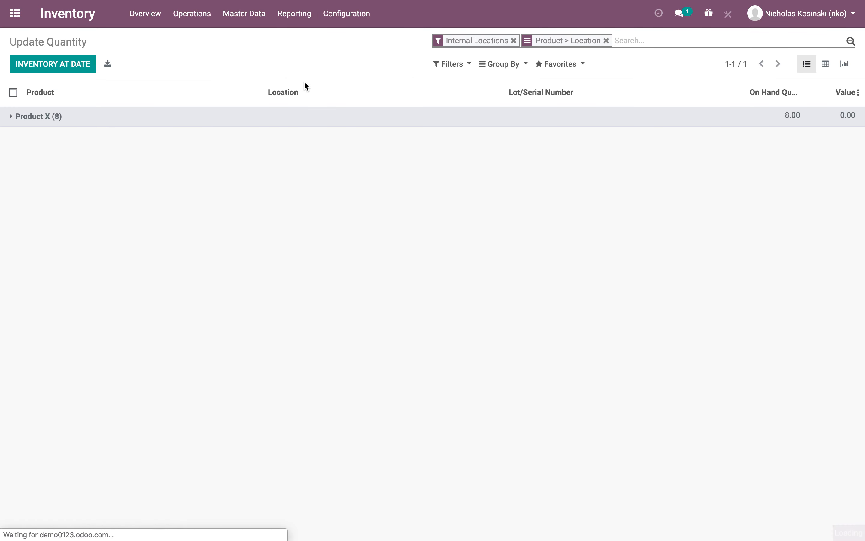
pyautogui.click(160, 115)
pyautogui.click(81, 135)
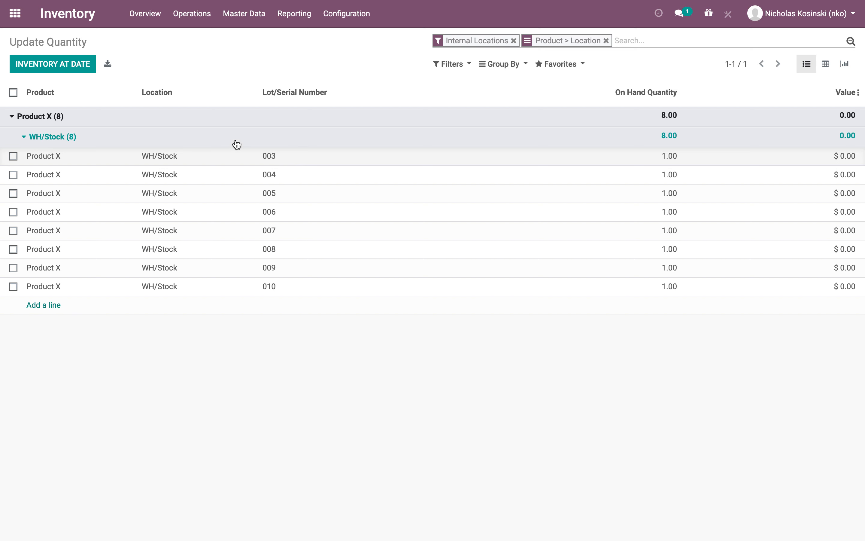
# - Search the Lots/Serial Numbers list for 001 and open that serial number's record for Product X
pyautogui.click(12, 21)
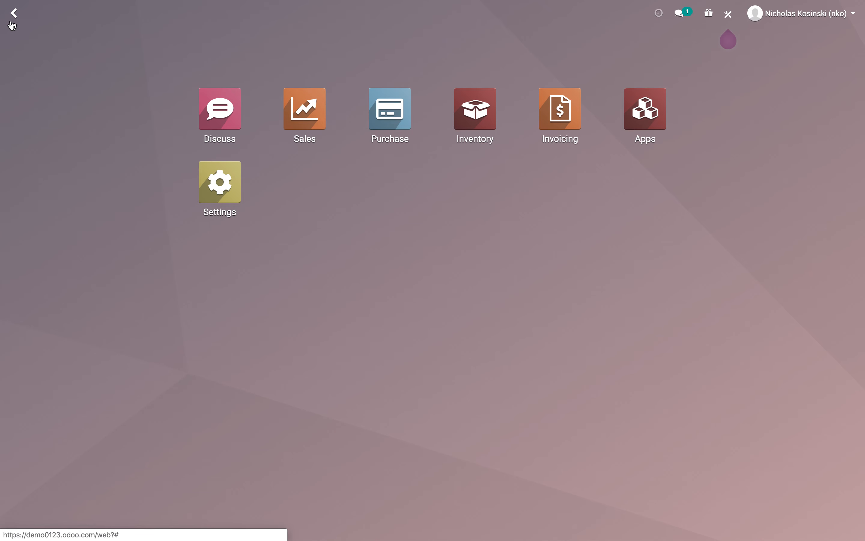
pyautogui.write('ser')
pyautogui.press('Return')
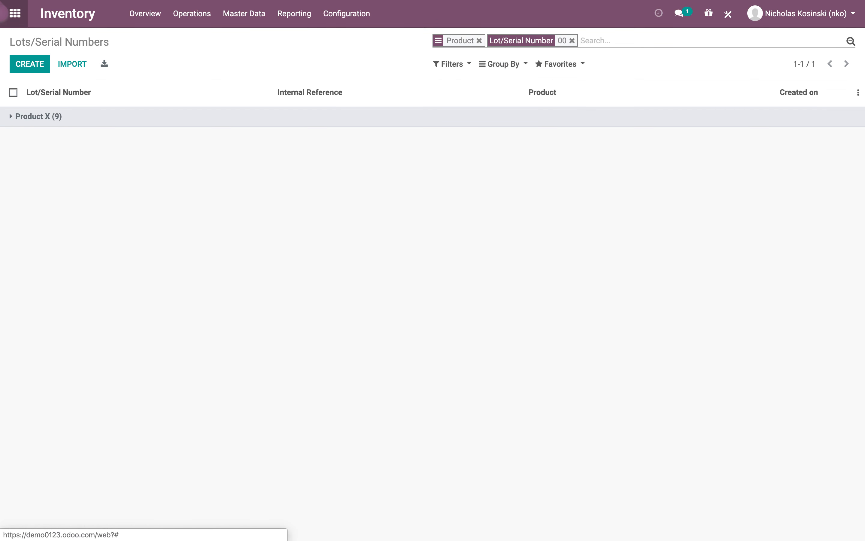
pyautogui.press('BackSpace')
pyautogui.write('001')
pyautogui.press('Return')
pyautogui.click(32, 93)
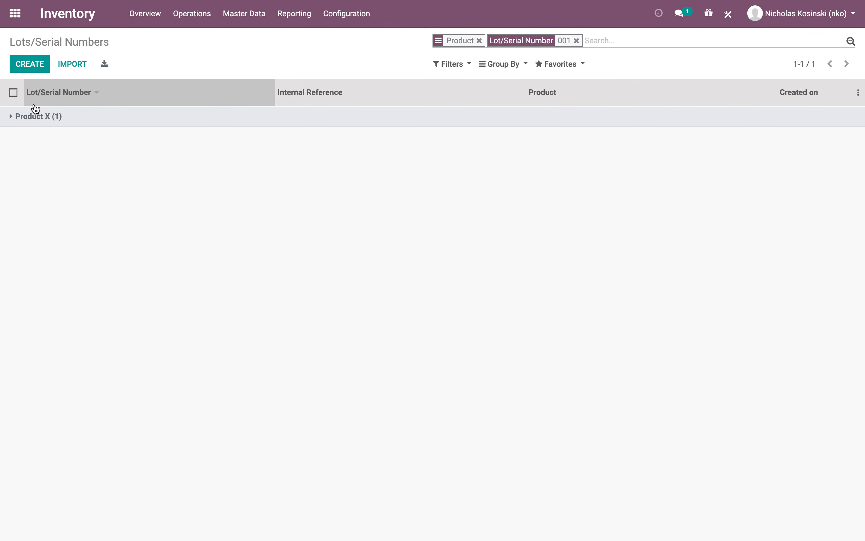
pyautogui.click(41, 123)
pyautogui.click(86, 136)
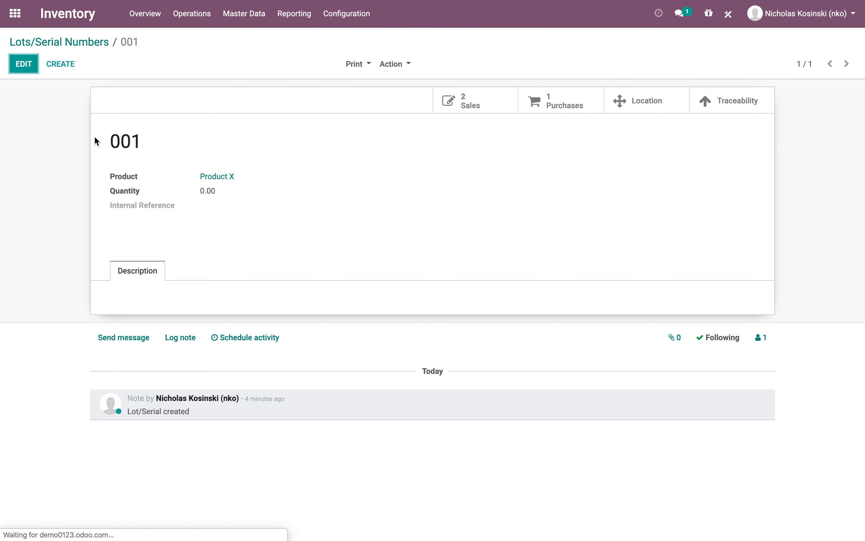
# - Open the most recent sales order linked to serial number 001 and go to its delivery
pyautogui.click(472, 97)
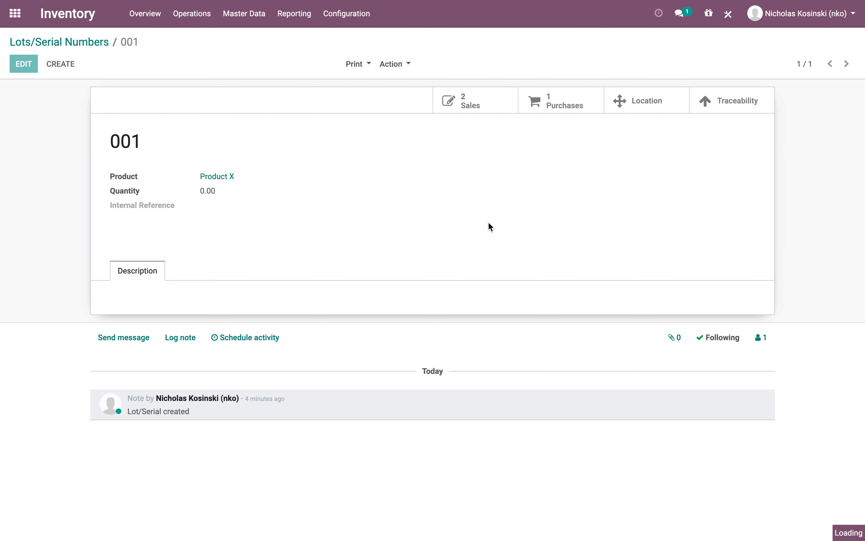
pyautogui.click(354, 117)
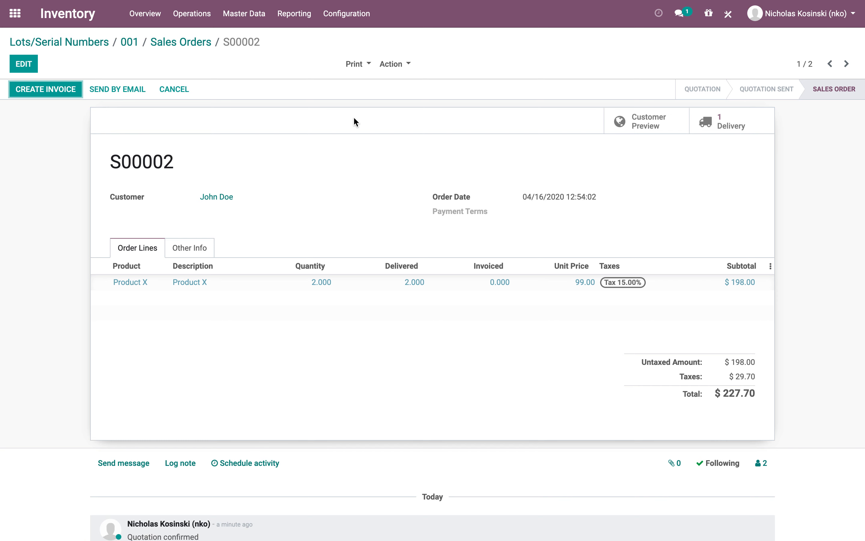
pyautogui.click(724, 132)
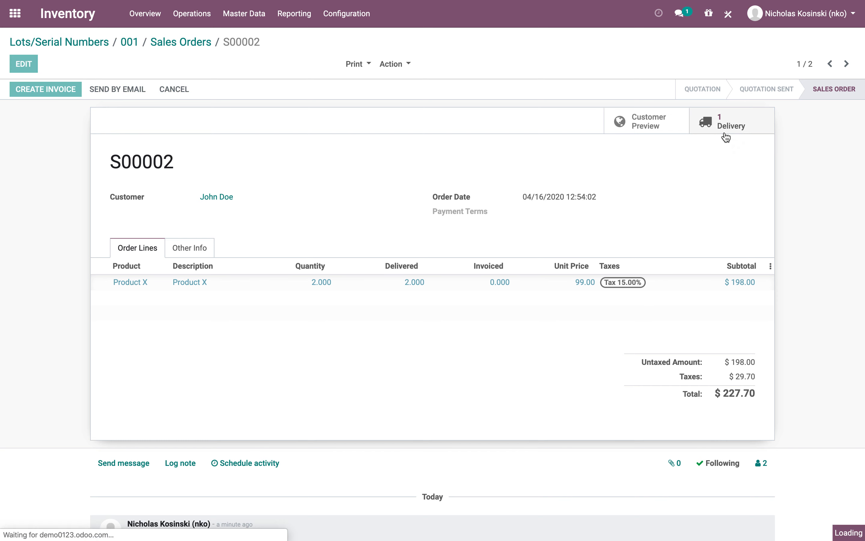
# - Create a return of the delivery for 2 units of Product X
pyautogui.click(57, 88)
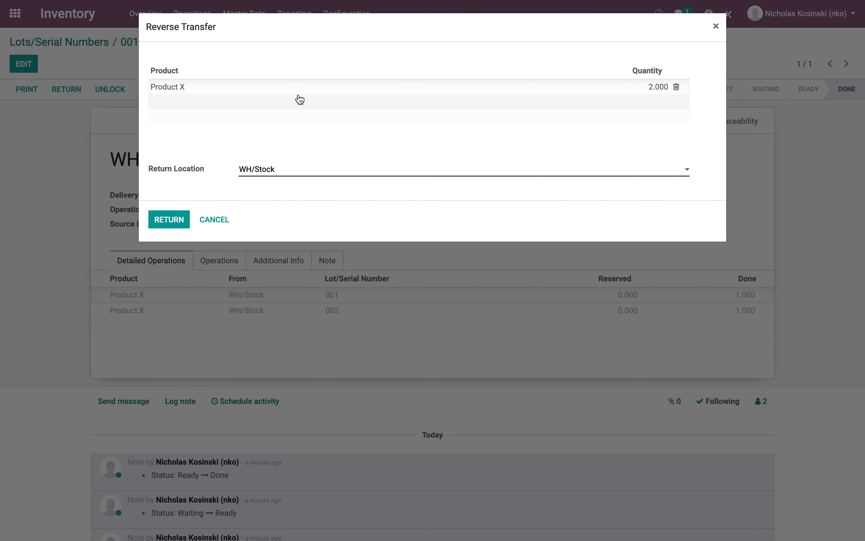
pyautogui.click(658, 89)
pyautogui.write('1')
pyautogui.press('BackSpace')
pyautogui.write('2')
pyautogui.click(641, 54)
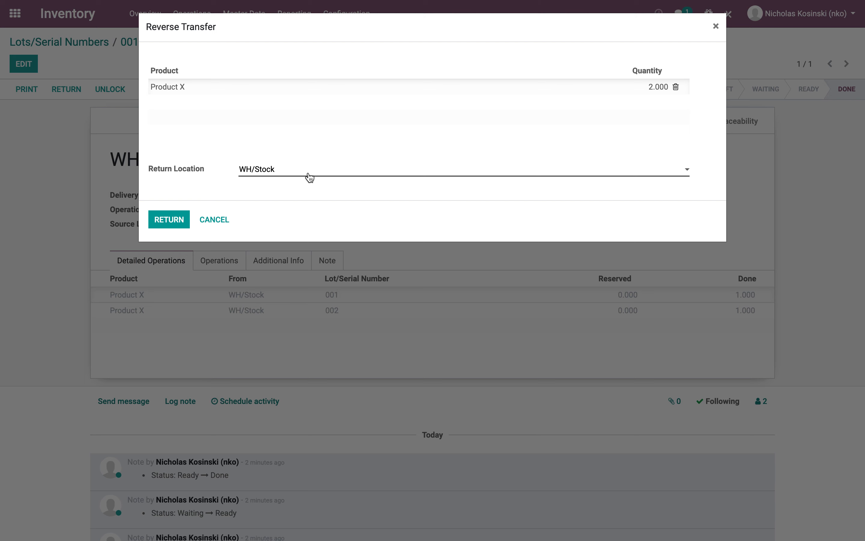
pyautogui.click(169, 225)
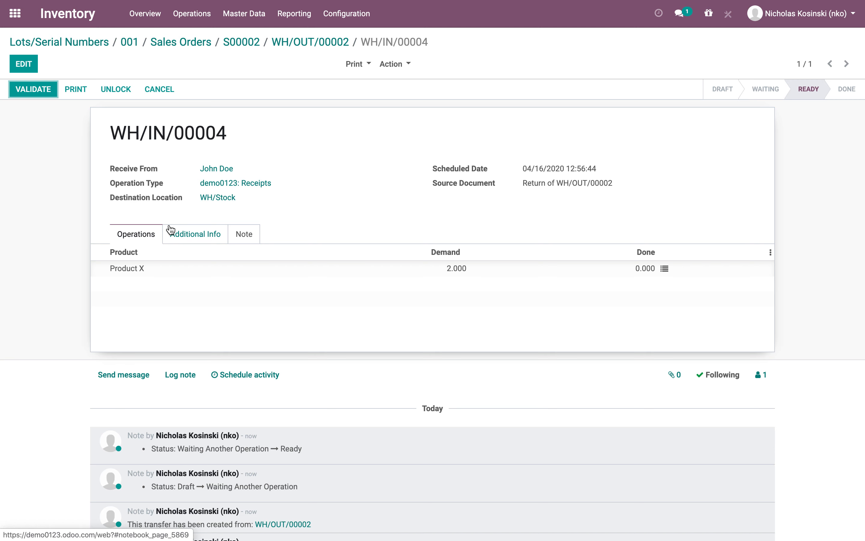
pyautogui.moveTo(108, 133); pyautogui.dragTo(229, 136)
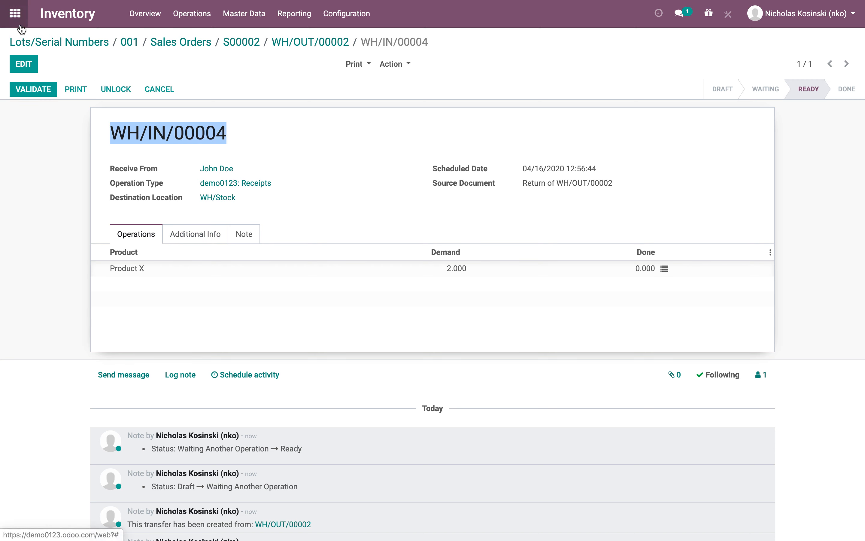
pyautogui.click(15, 13)
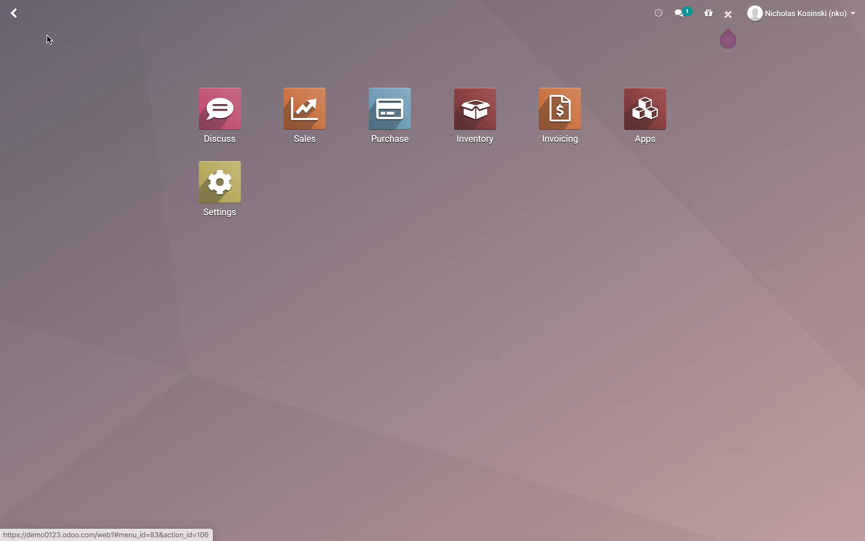
pyautogui.click(14, 13)
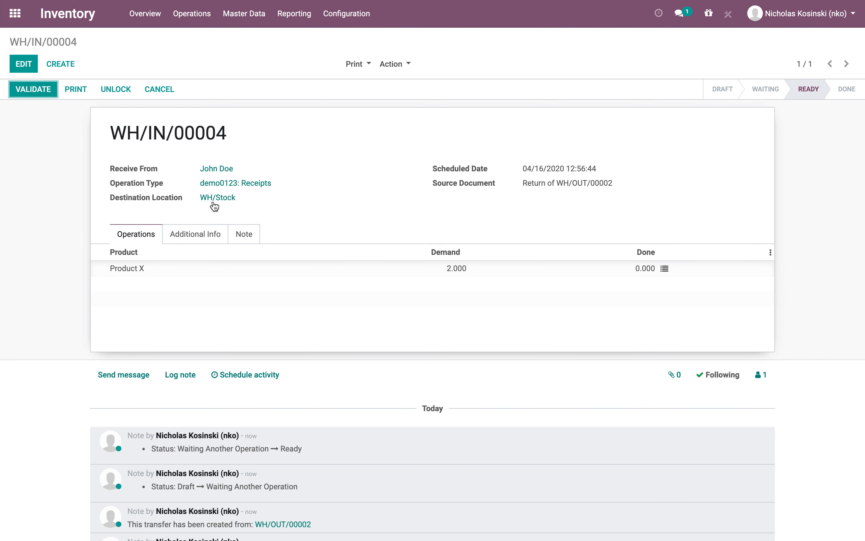
# - Open the pending return receipt from the Inventory app's receipts to process and check its source document
pyautogui.moveTo(107, 199); pyautogui.dragTo(251, 202)
pyautogui.click(231, 207)
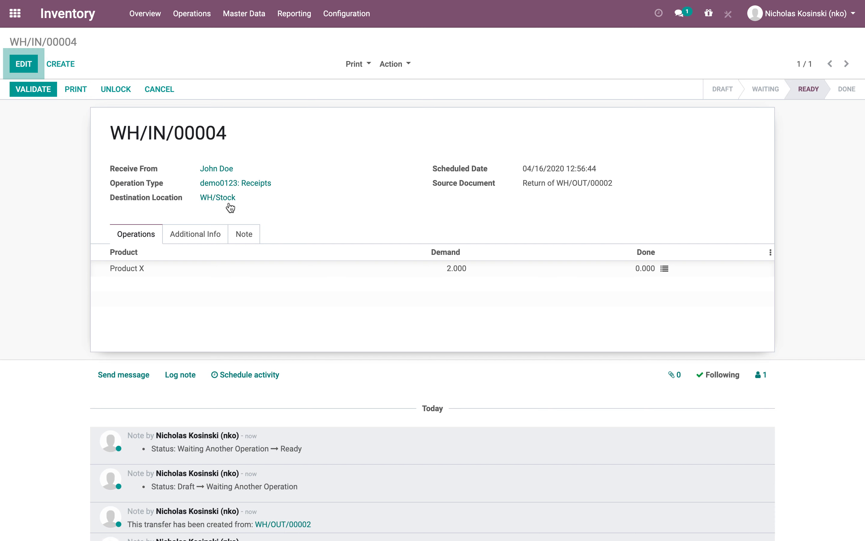
pyautogui.click(15, 13)
pyautogui.click(476, 109)
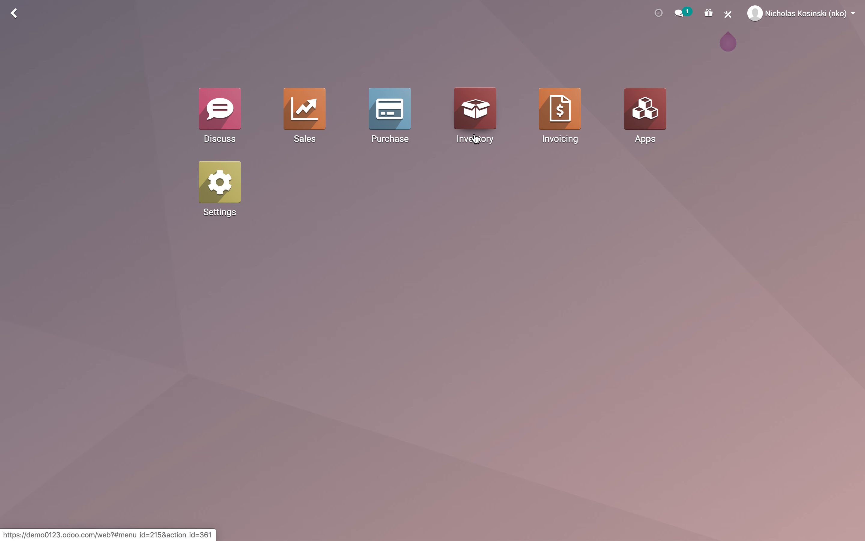
pyautogui.click(57, 137)
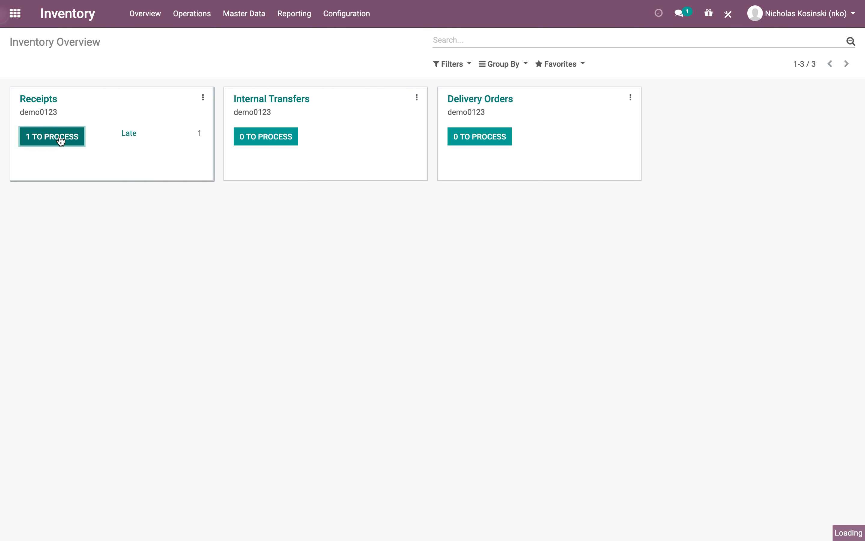
pyautogui.click(116, 124)
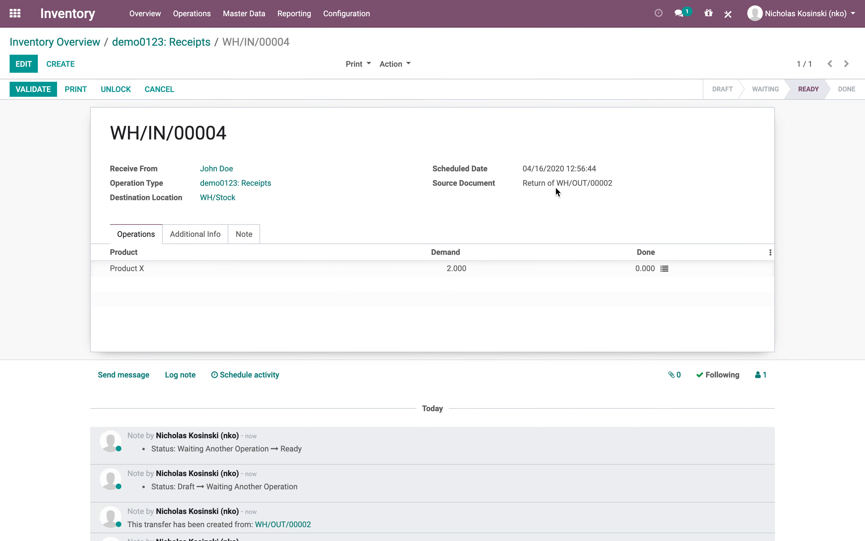
pyautogui.tripleClick(600, 184)
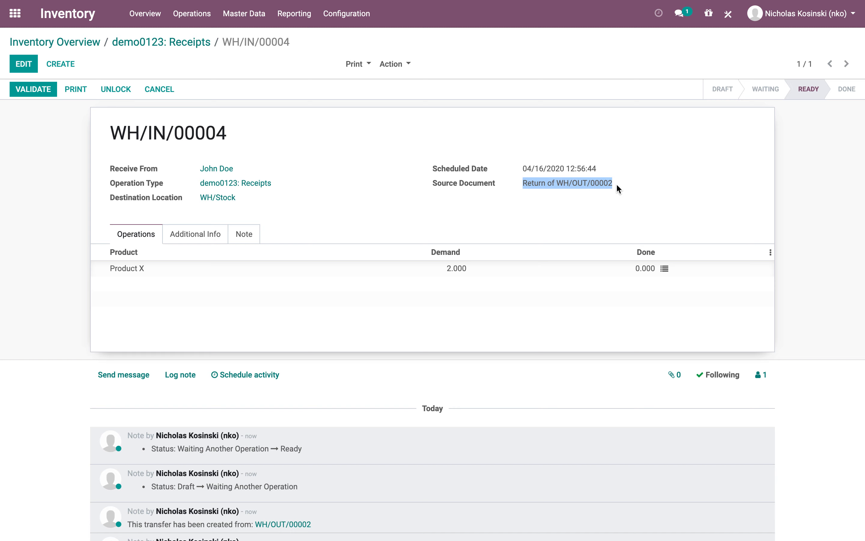
# - Assign serial numbers 001 and 002 to the returned Product X units, destined for WH/Stock, and validate the receipt
pyautogui.click(665, 269)
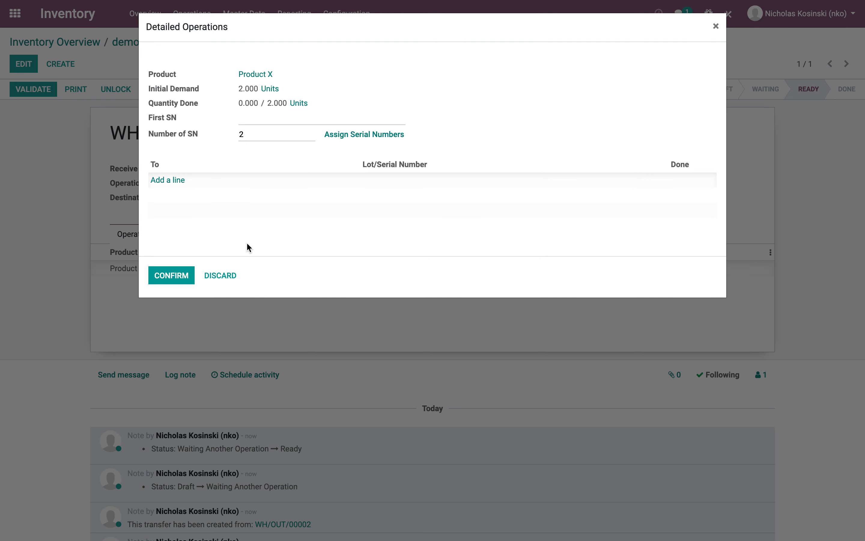
pyautogui.click(178, 184)
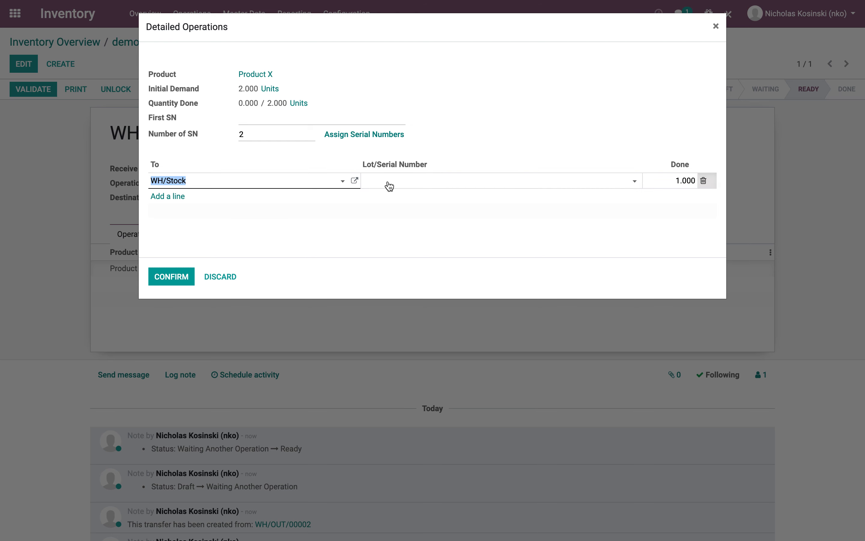
pyautogui.click(389, 186)
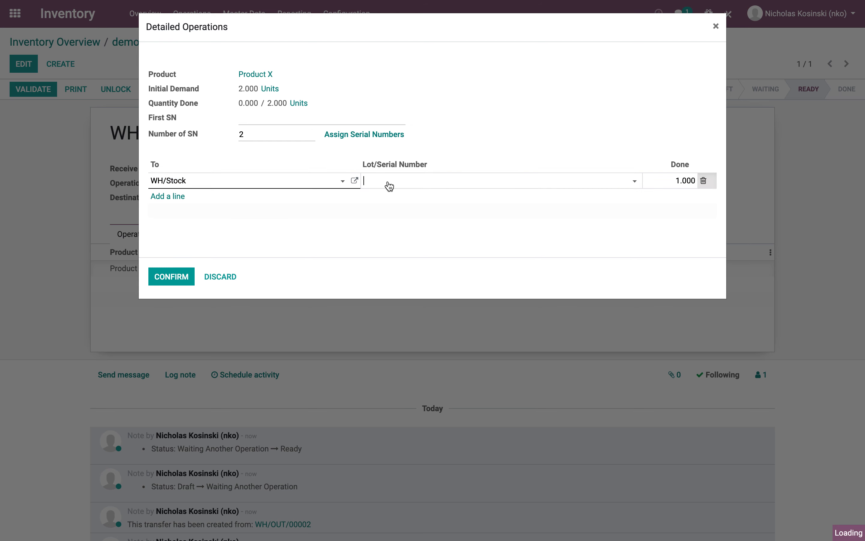
pyautogui.click(392, 196)
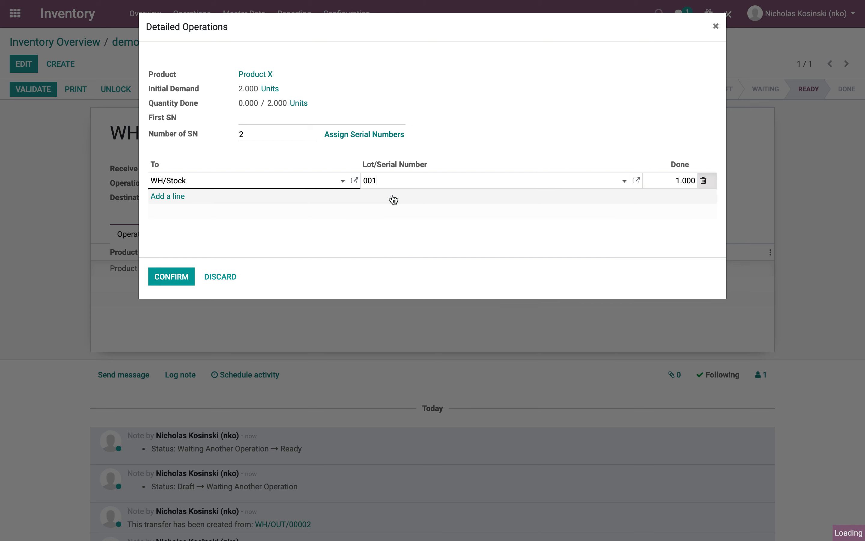
pyautogui.click(169, 197)
pyautogui.click(405, 201)
pyautogui.click(317, 251)
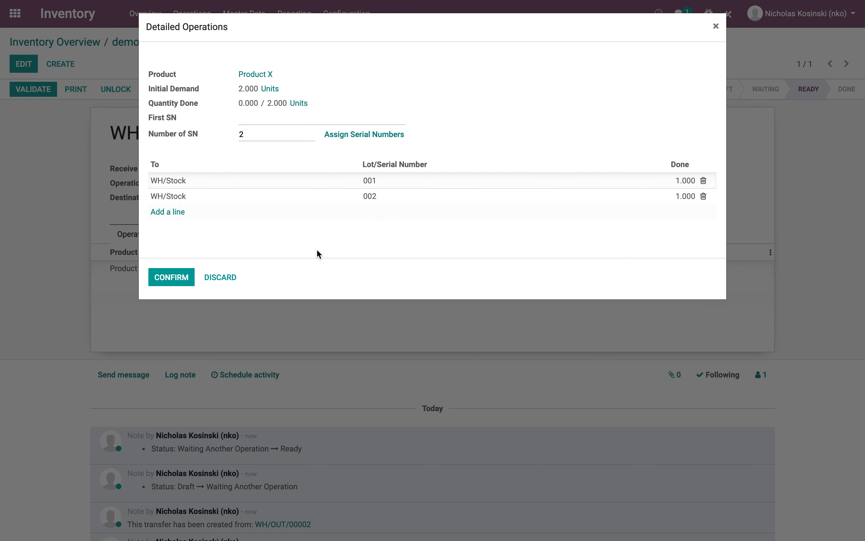
pyautogui.click(181, 274)
pyautogui.click(43, 89)
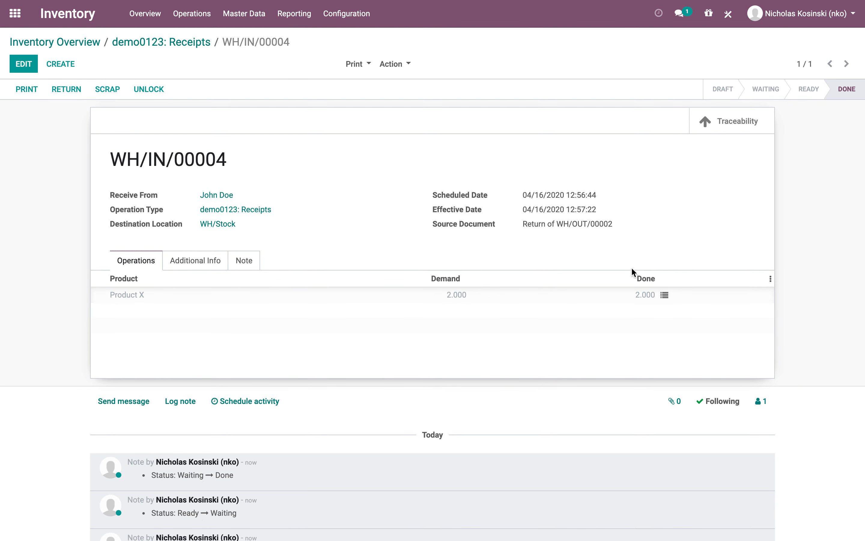
# - Examine the inventory report for the serial numbers of Product X on hand in WH/Stock
pyautogui.click(295, 13)
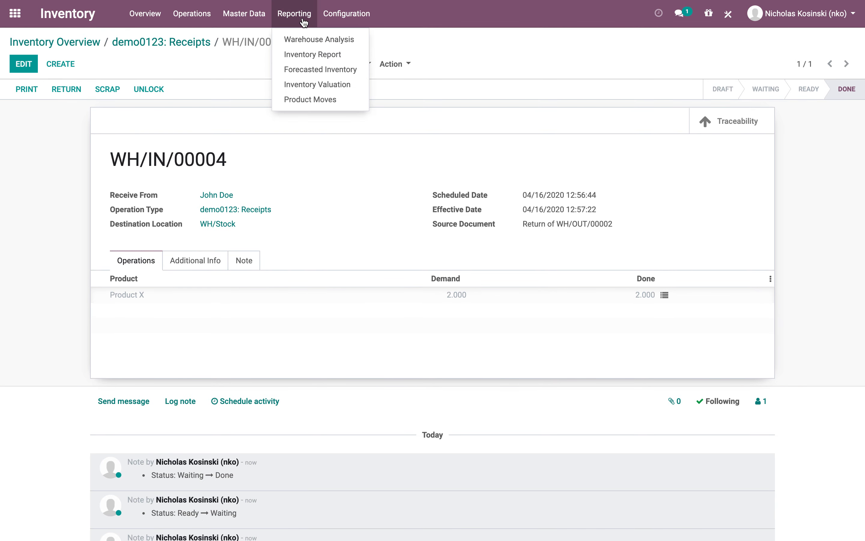
pyautogui.click(305, 55)
pyautogui.click(122, 115)
pyautogui.click(118, 137)
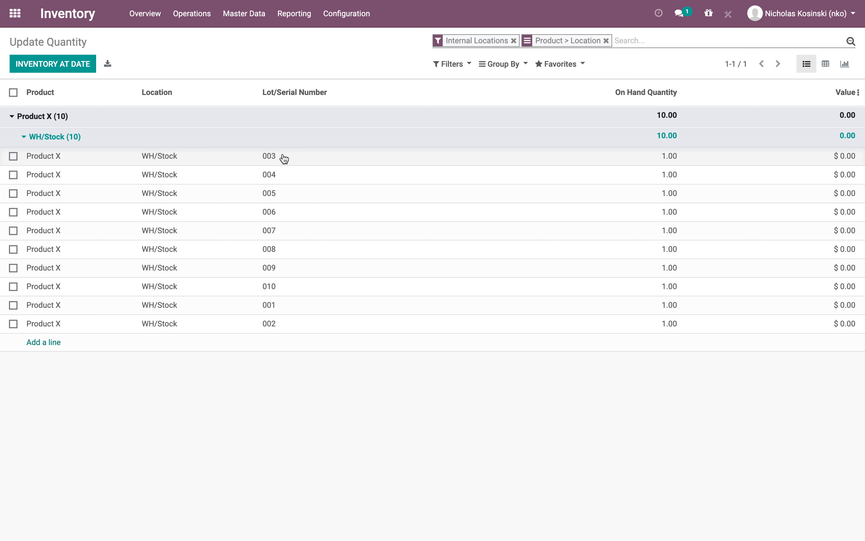
pyautogui.click(616, 44)
pyautogui.write('0101')
pyautogui.press('Return')
pyautogui.press('BackSpace')
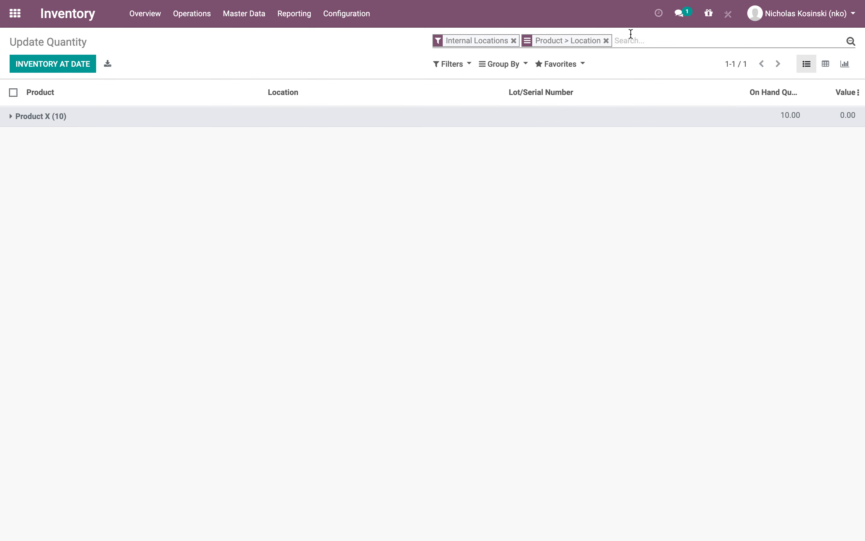
pyautogui.click(356, 123)
pyautogui.click(338, 140)
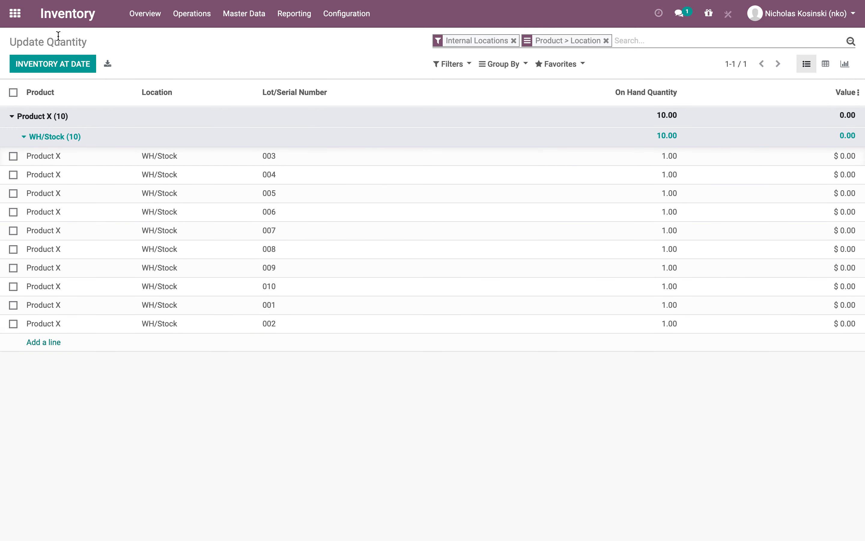
# - Open the earlier sales order for 2 units of Product X in the Sales app and check its delivered quantity
pyautogui.click(20, 21)
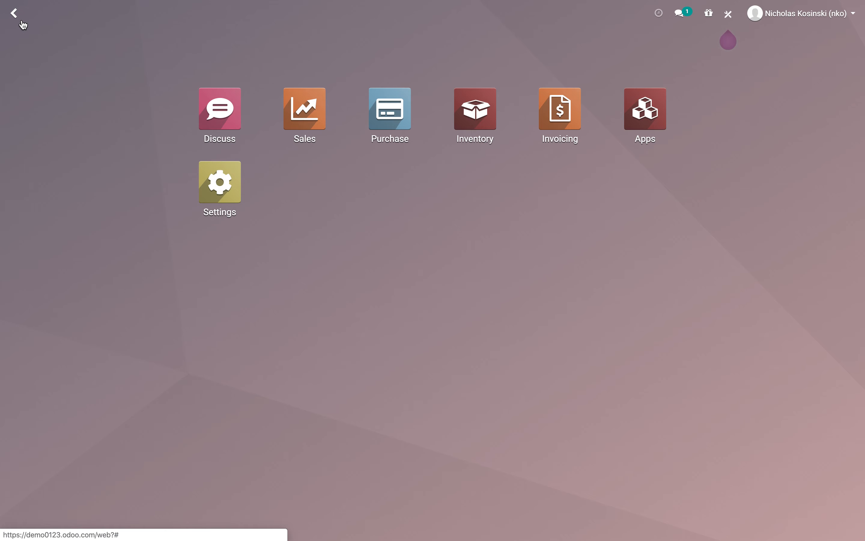
pyautogui.write('order')
pyautogui.press('Return')
pyautogui.click(206, 116)
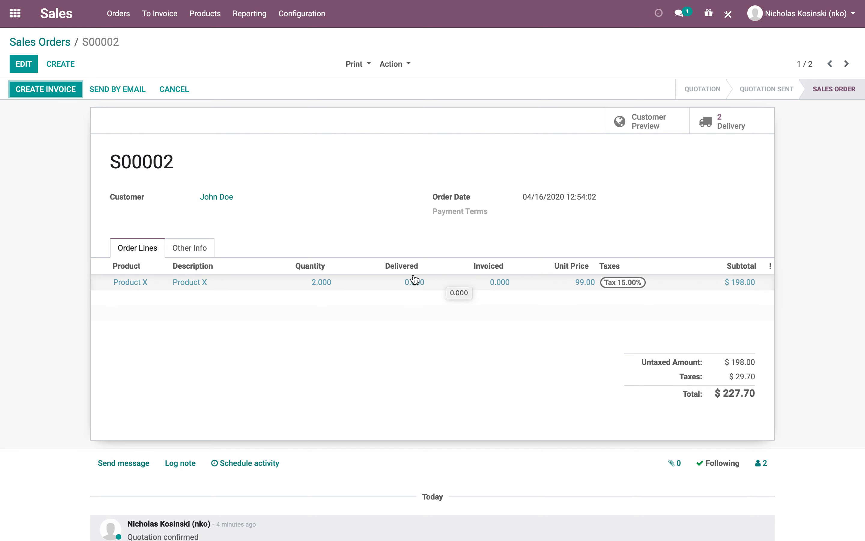
# - Create and confirm a new sales order for the same customer with 1 unit of Product X
pyautogui.click(70, 68)
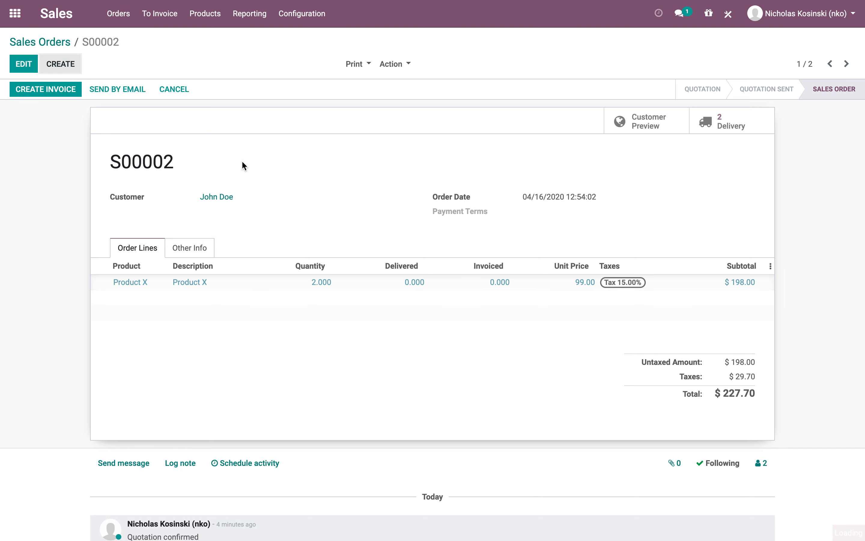
pyautogui.click(243, 199)
pyautogui.click(243, 217)
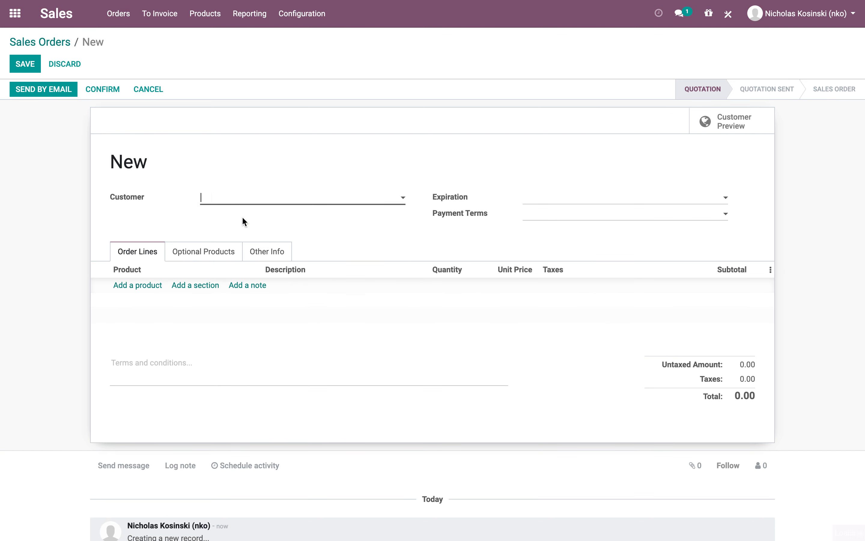
pyautogui.click(141, 285)
pyautogui.click(156, 303)
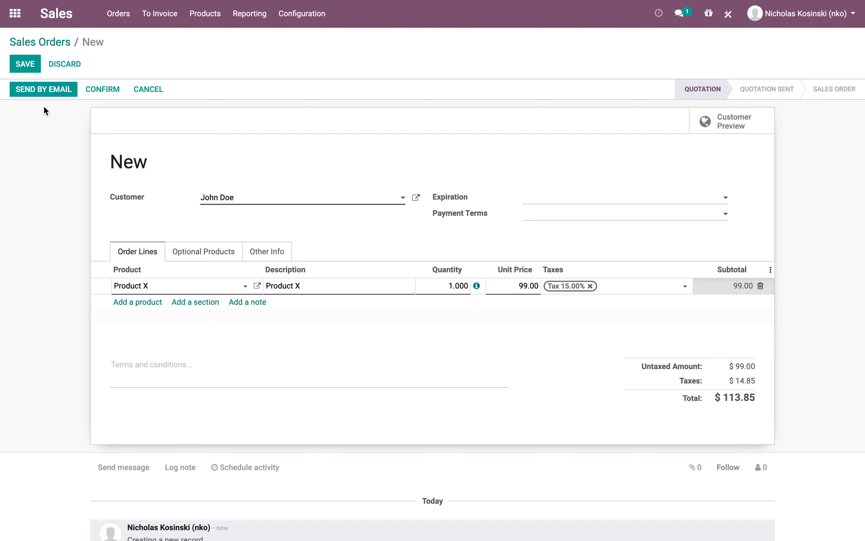
pyautogui.click(25, 64)
pyautogui.click(95, 90)
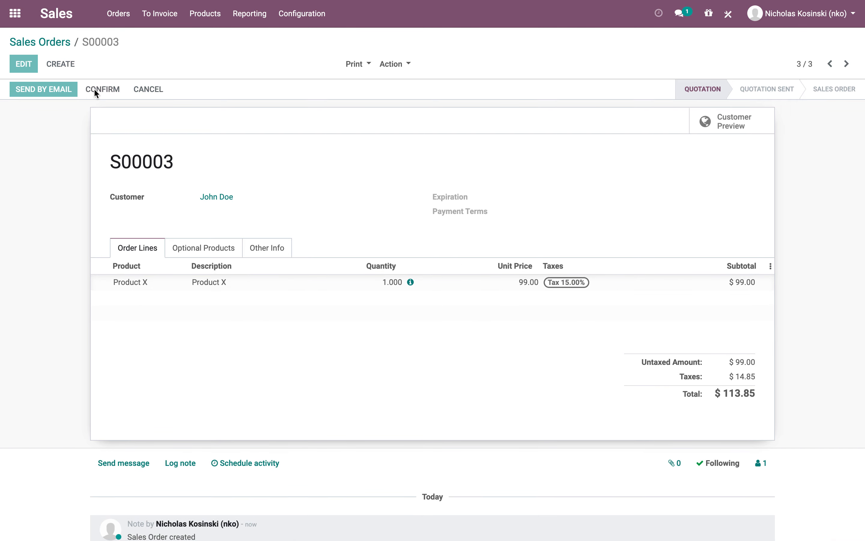
# - Validate the new order's delivery of Product X and go back to the sales order
pyautogui.click(733, 132)
pyautogui.click(33, 89)
pyautogui.click(165, 120)
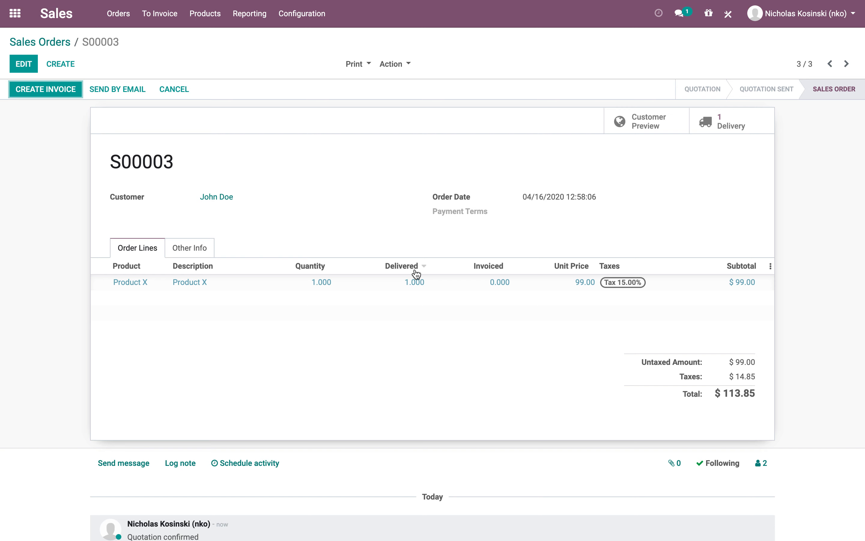
# - Create and post a regular invoice for the delivered unit, and register its full payment
pyautogui.click(44, 94)
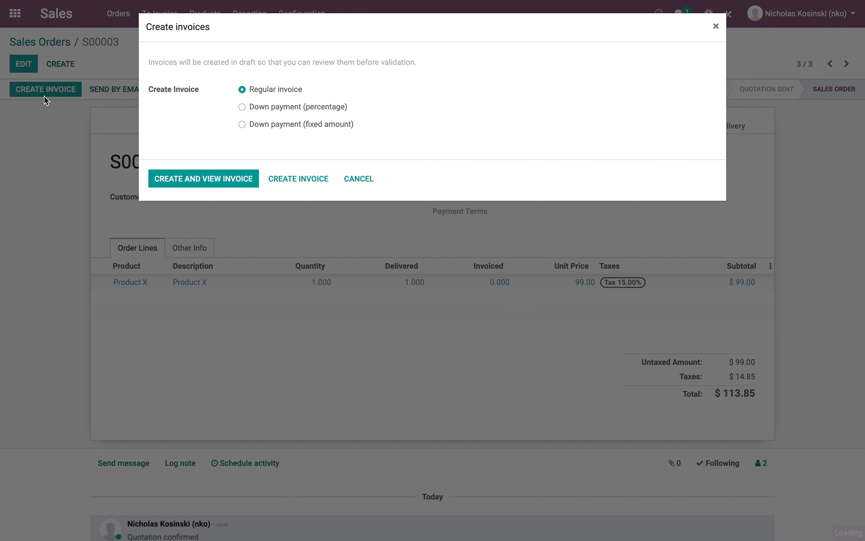
pyautogui.click(197, 175)
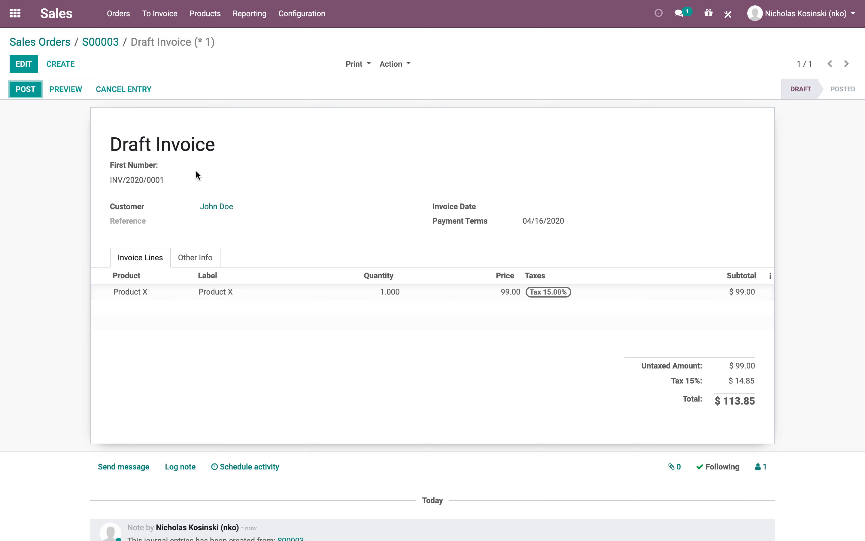
pyautogui.click(22, 88)
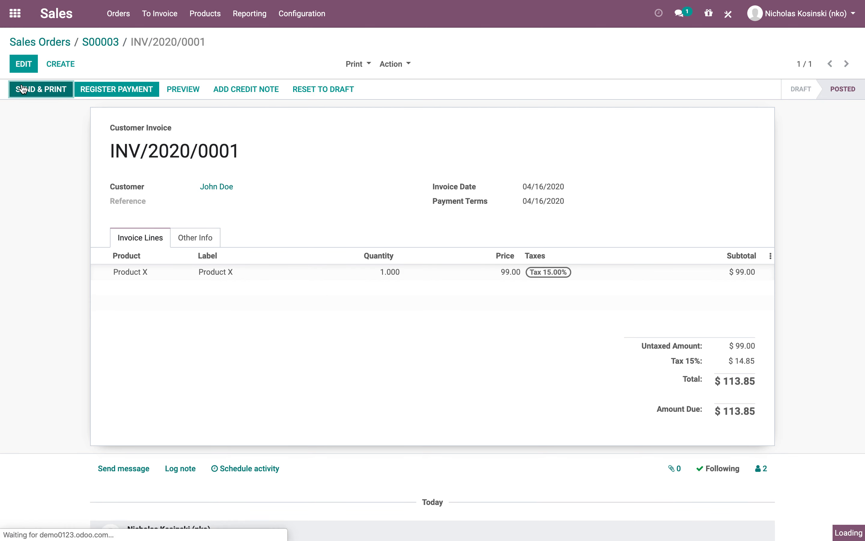
pyautogui.click(145, 88)
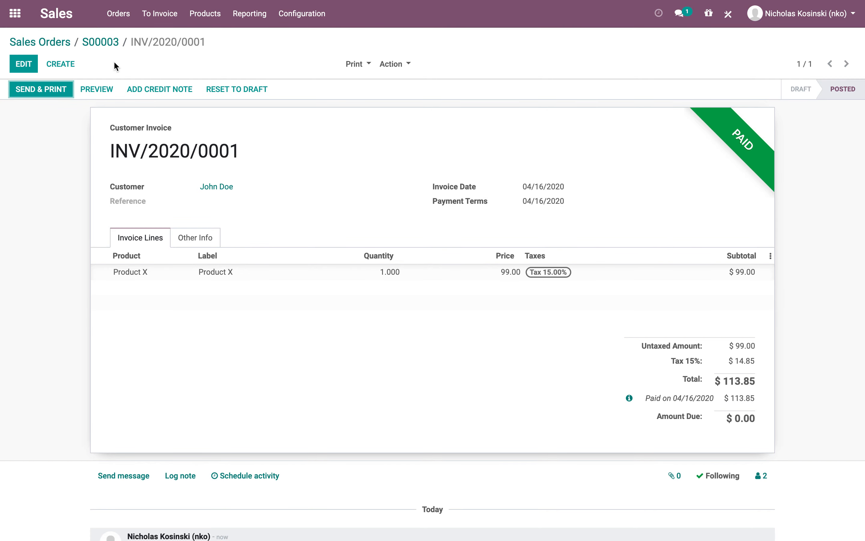
pyautogui.click(100, 46)
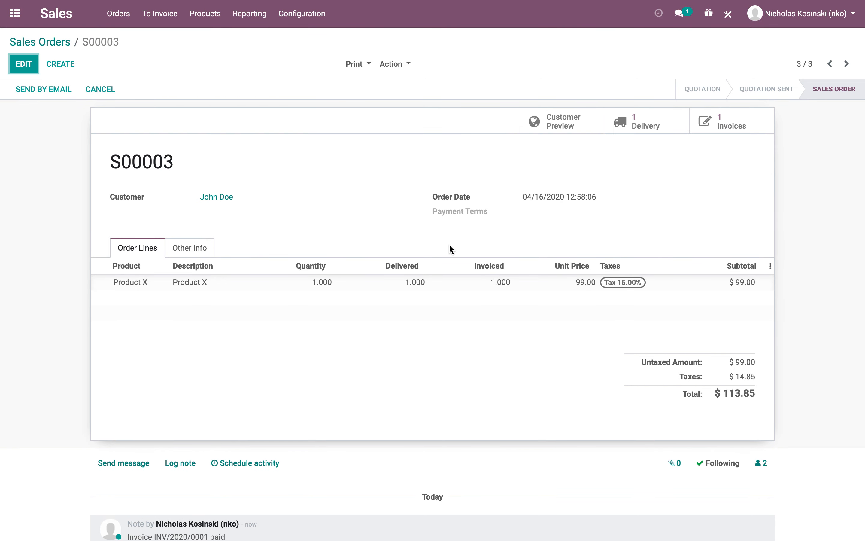
# - Create a return of the order's delivery for 1 unit of Product X to WH/Stock
pyautogui.click(671, 123)
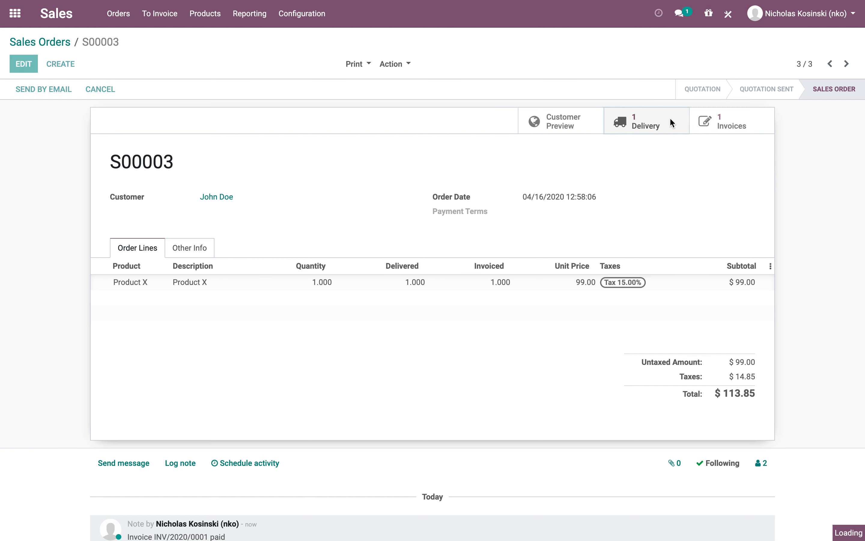
pyautogui.click(73, 92)
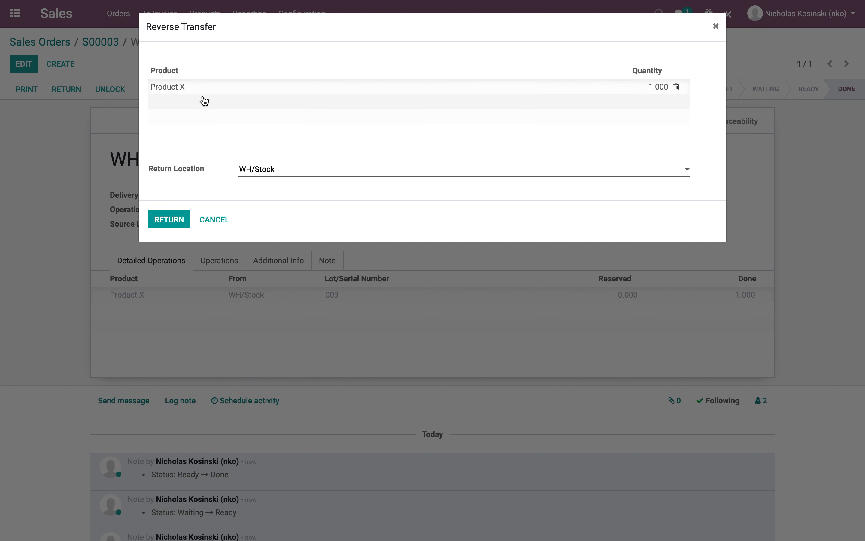
pyautogui.click(181, 222)
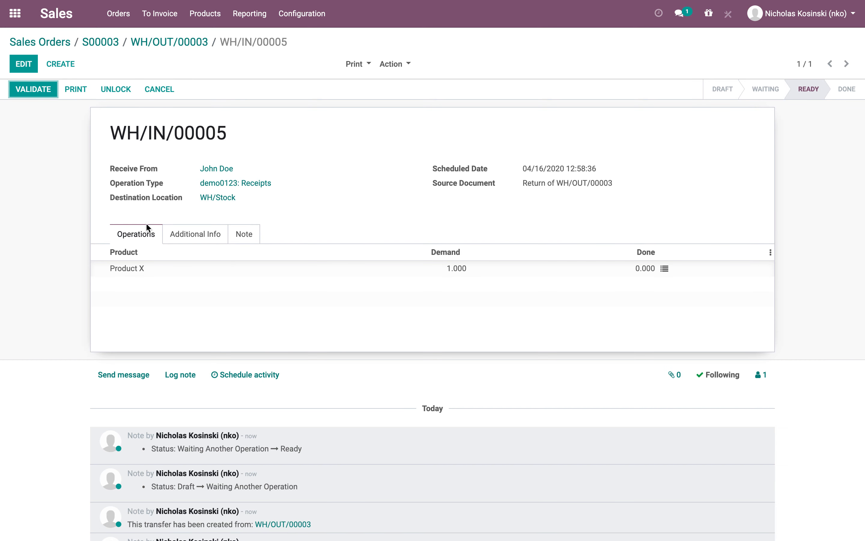
# - Assign serial number 003 to the returned Product X unit and validate the return receipt
pyautogui.click(665, 268)
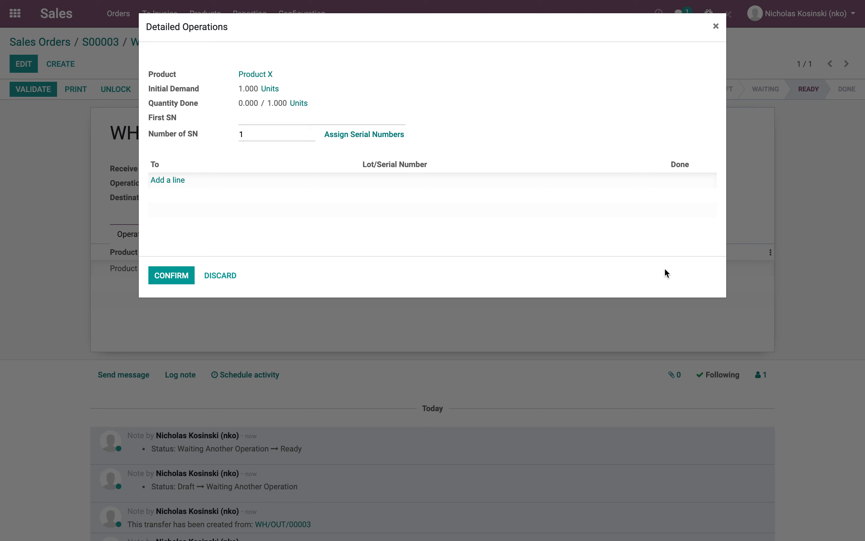
pyautogui.click(171, 180)
pyautogui.click(408, 182)
pyautogui.write('03')
pyautogui.click(410, 197)
pyautogui.click(168, 276)
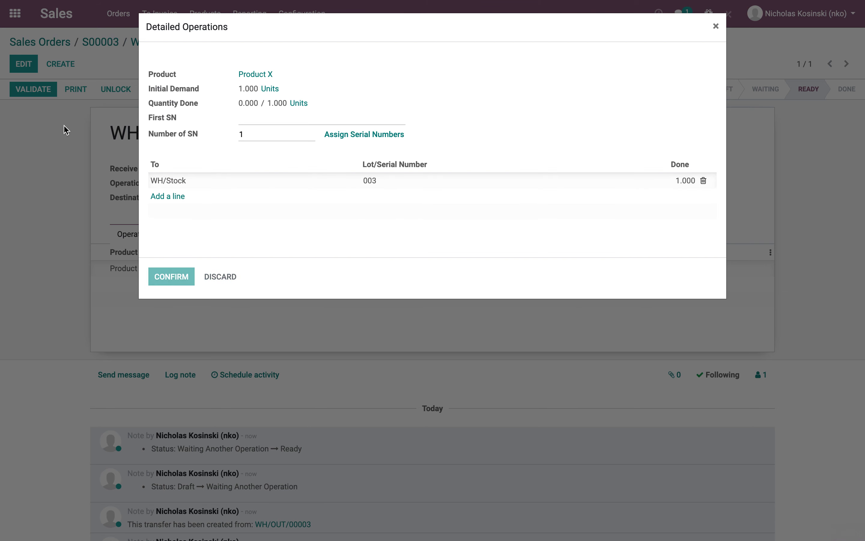
pyautogui.click(36, 90)
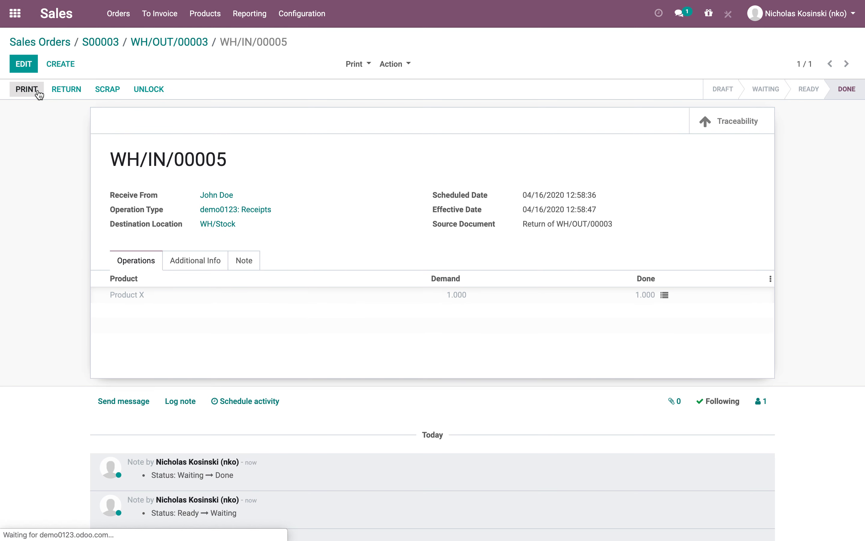
# - Review the order's delivered quantity and the credit note options of its paid invoice, cancelling without creating a credit note
pyautogui.click(102, 43)
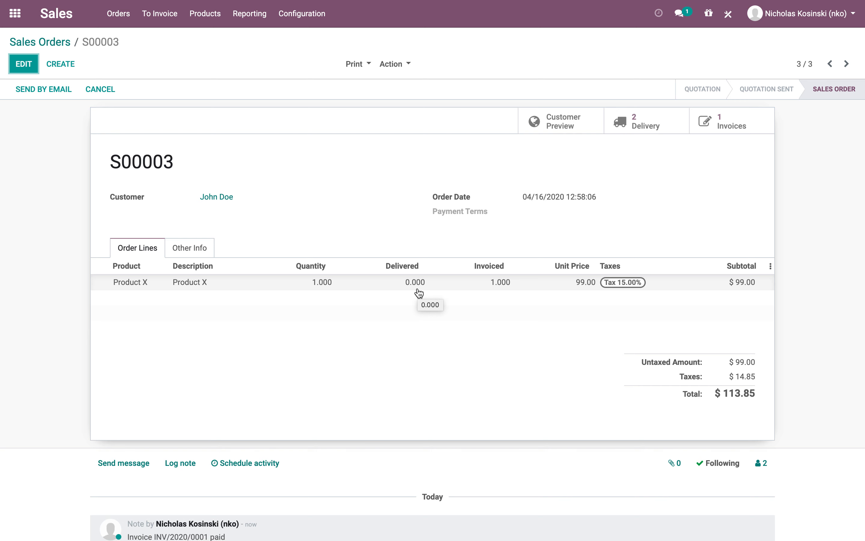
pyautogui.click(729, 130)
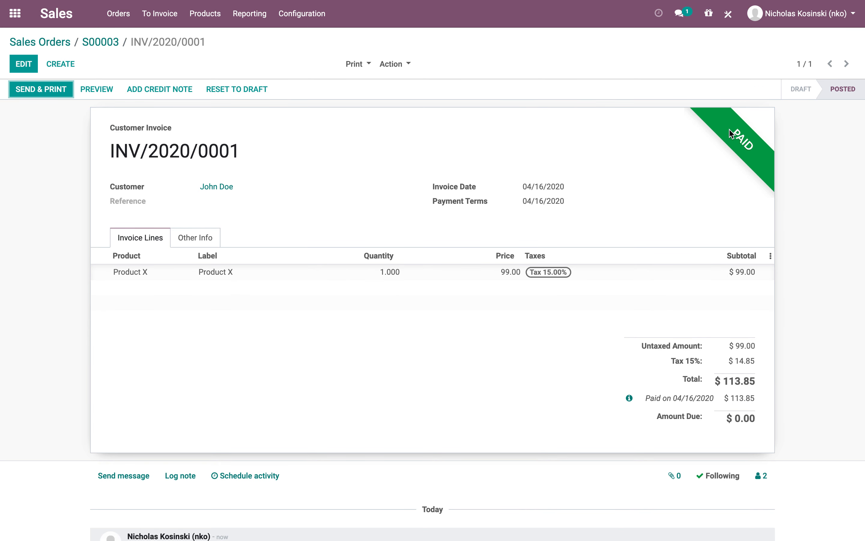
pyautogui.click(173, 90)
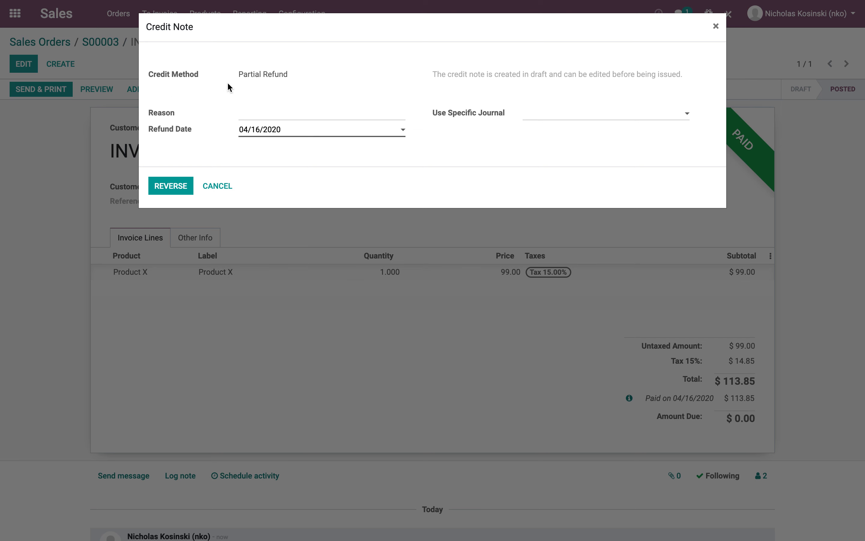
pyautogui.click(217, 186)
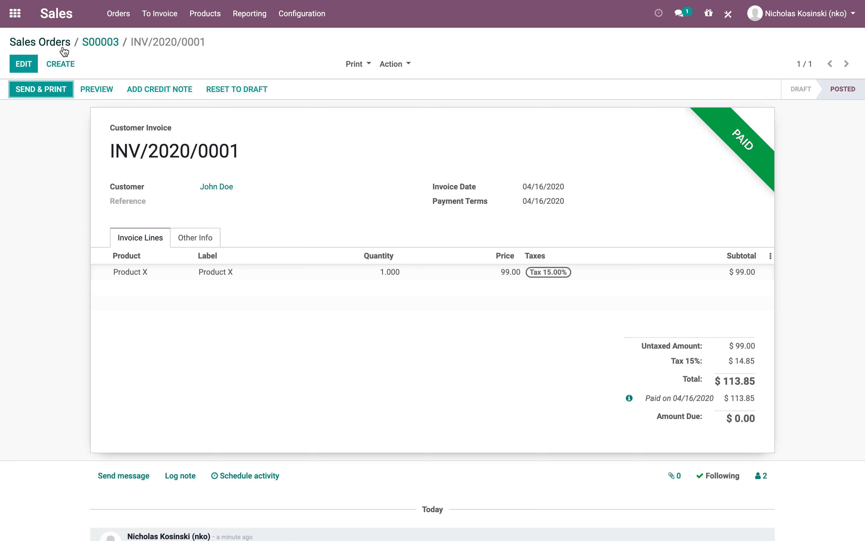
pyautogui.click(54, 42)
pyautogui.click(17, 23)
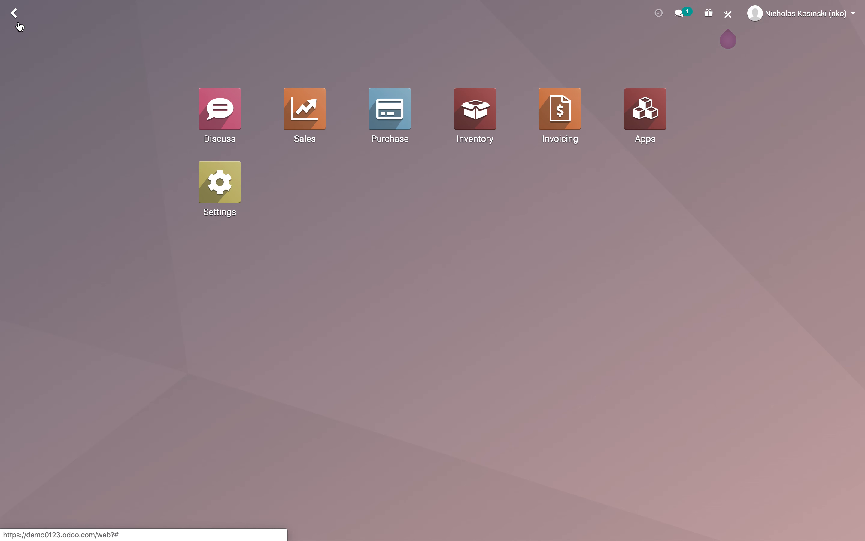